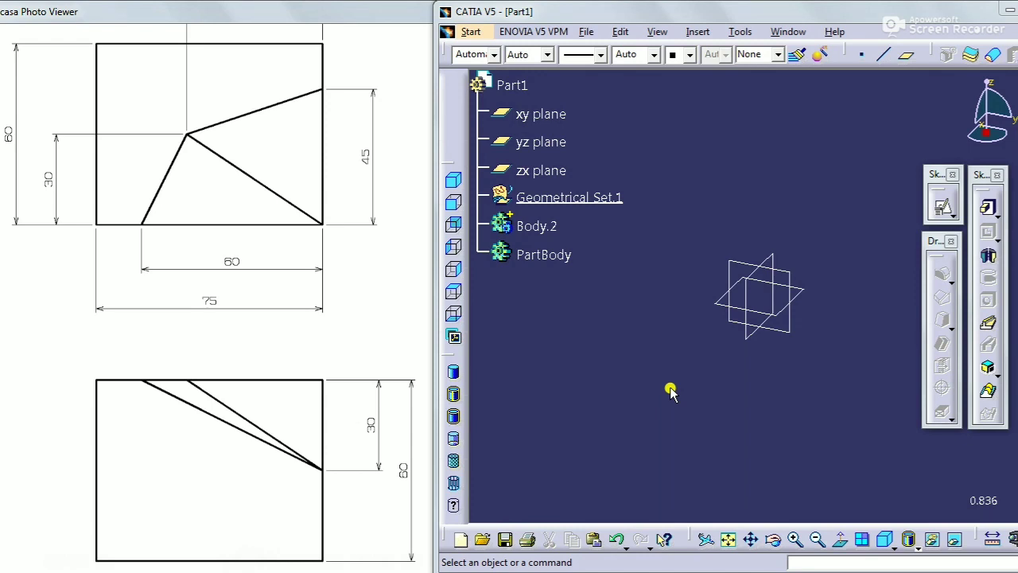
# Step: Start a sketch on the zx plane and draw a rectangle about 61 by 53 mm from the origin
pyautogui.click(788, 334)
pyautogui.click(944, 205)
pyautogui.click(995, 316)
pyautogui.click(745, 296)
pyautogui.click(860, 198)
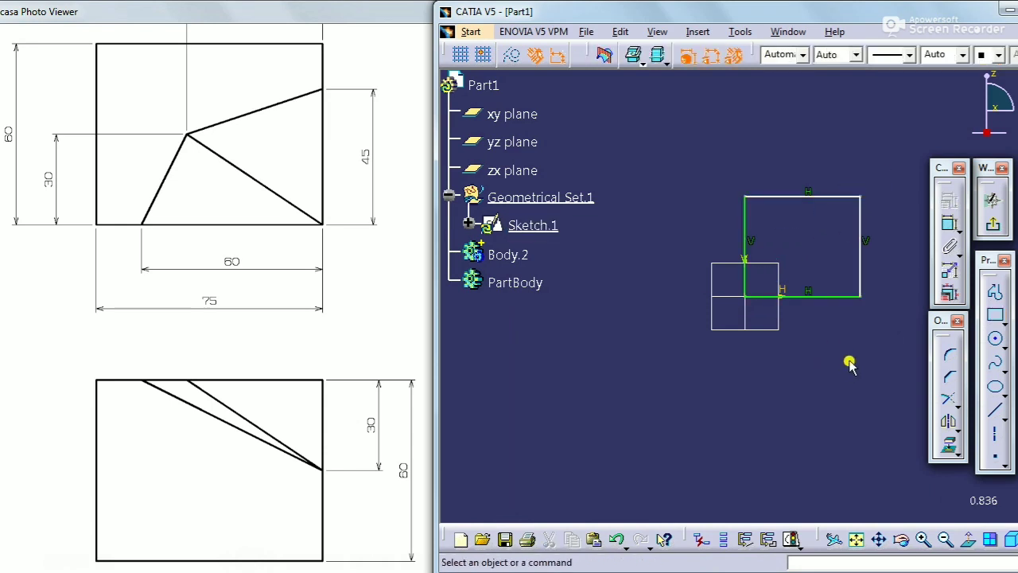
# Step: Dimension the rectangle's lower edge and set its length to 75 mm
pyautogui.click(949, 226)
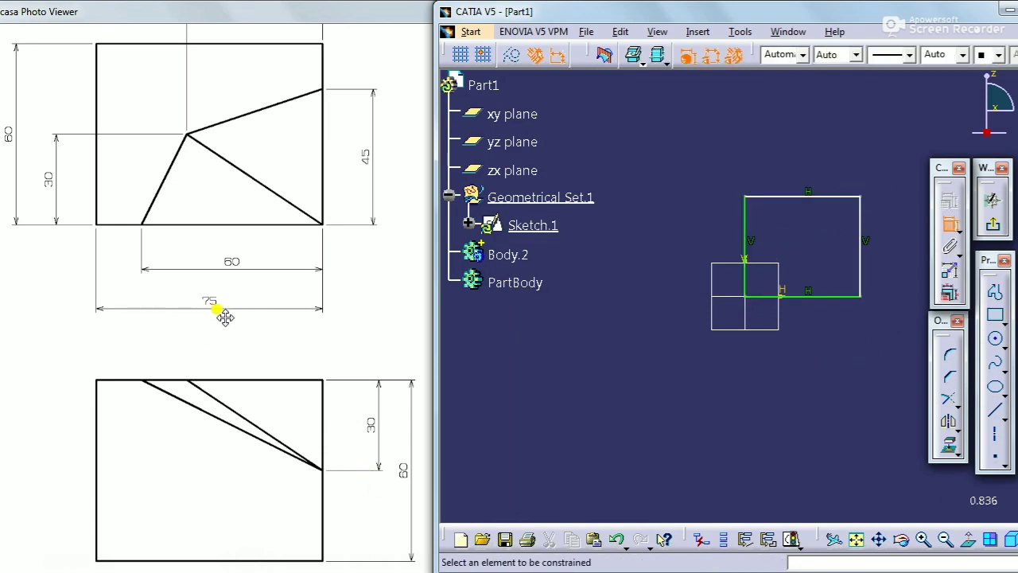
pyautogui.click(827, 299)
pyautogui.click(811, 357)
pyautogui.doubleClick(811, 353)
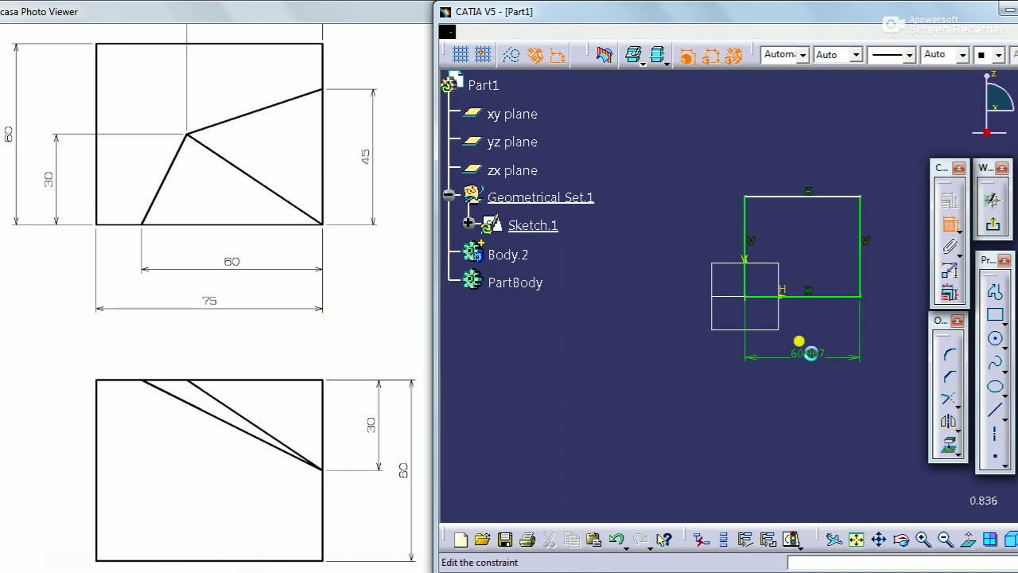
pyautogui.write('75')
pyautogui.press('Return')
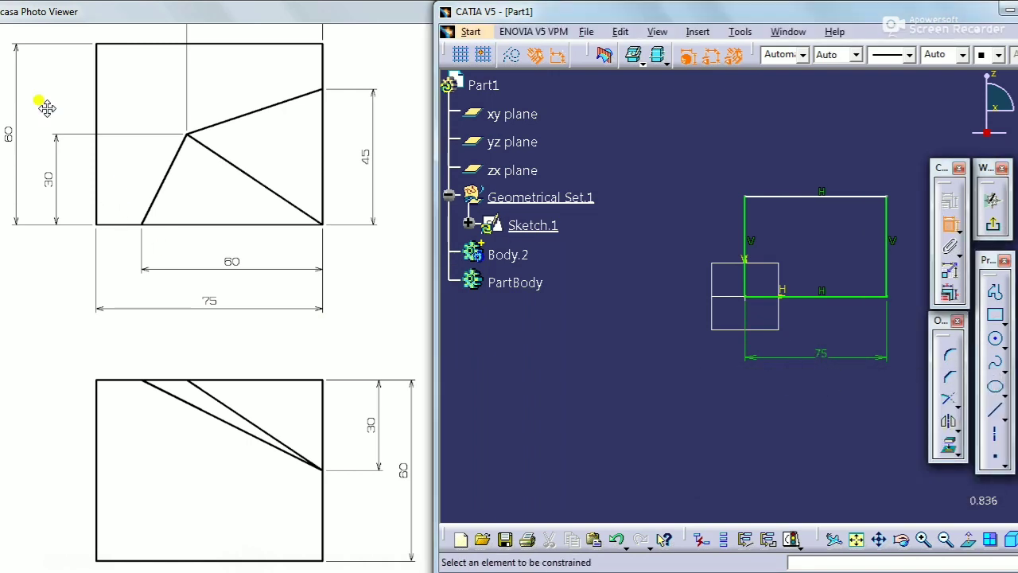
# Step: Dimension the rectangle's vertical edge at the origin as 60 mm and leave the sketch
pyautogui.click(742, 243)
pyautogui.click(665, 243)
pyautogui.doubleClick(664, 238)
pyautogui.write('60mm')
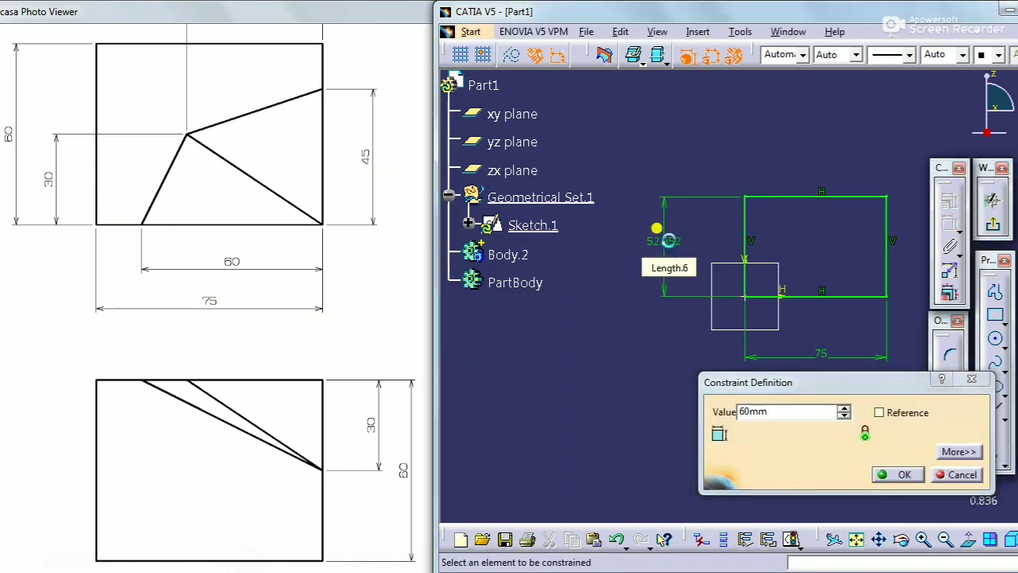
pyautogui.press('Return')
pyautogui.click(992, 199)
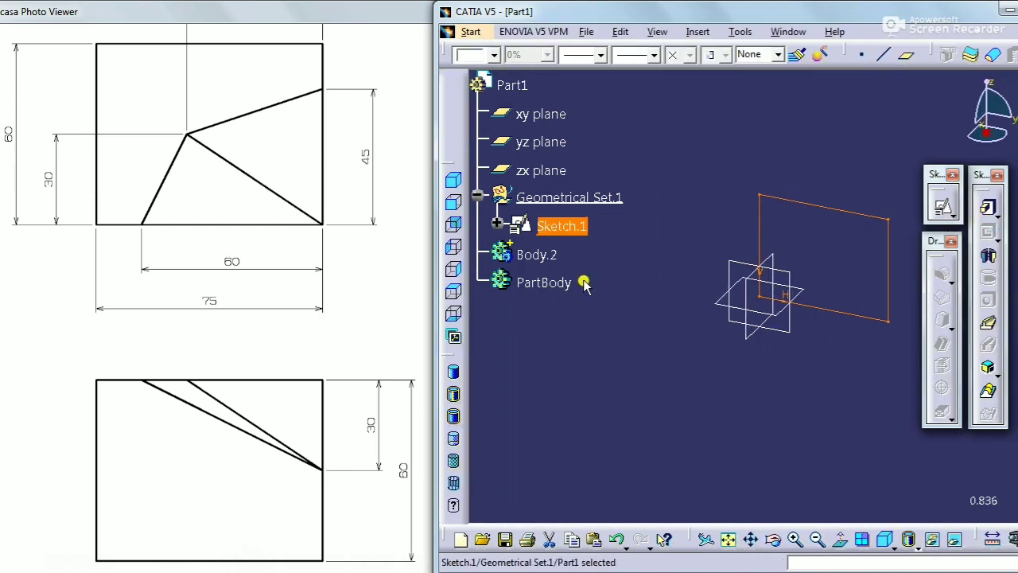
# Step: Make Body.2 the work object and pad the rectangle sketch 60 mm in the reversed direction, viewing the block isometrically
pyautogui.rightClick(531, 255)
pyautogui.click(538, 363)
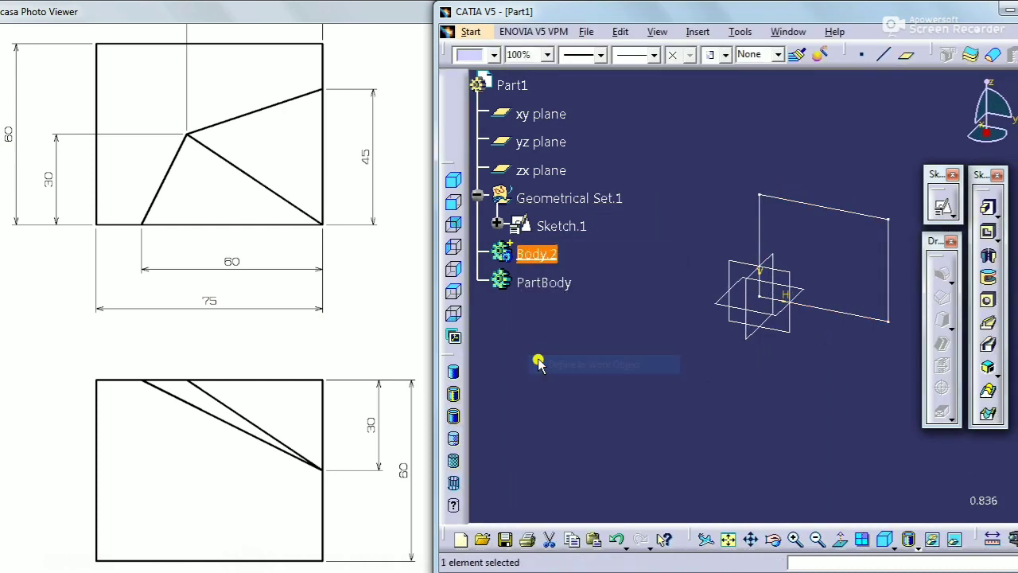
pyautogui.moveTo(772, 368); pyautogui.dragTo(689, 398, button='middle')
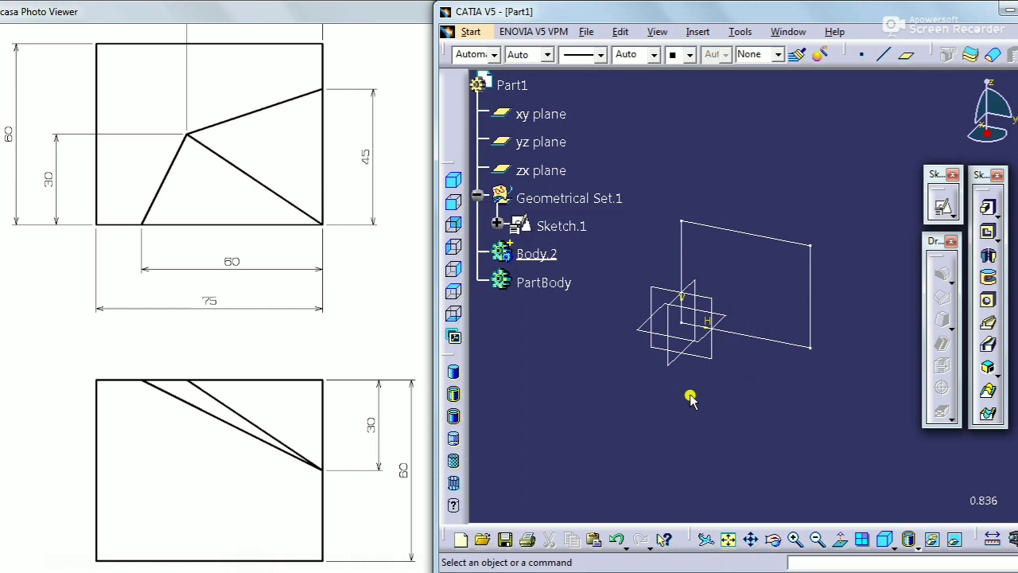
pyautogui.click(973, 196)
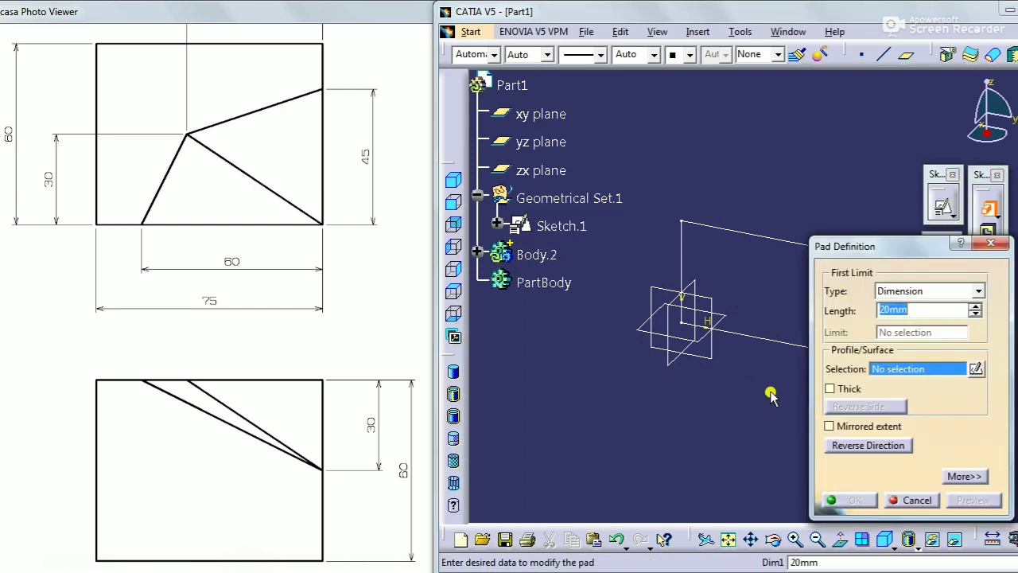
pyautogui.click(759, 344)
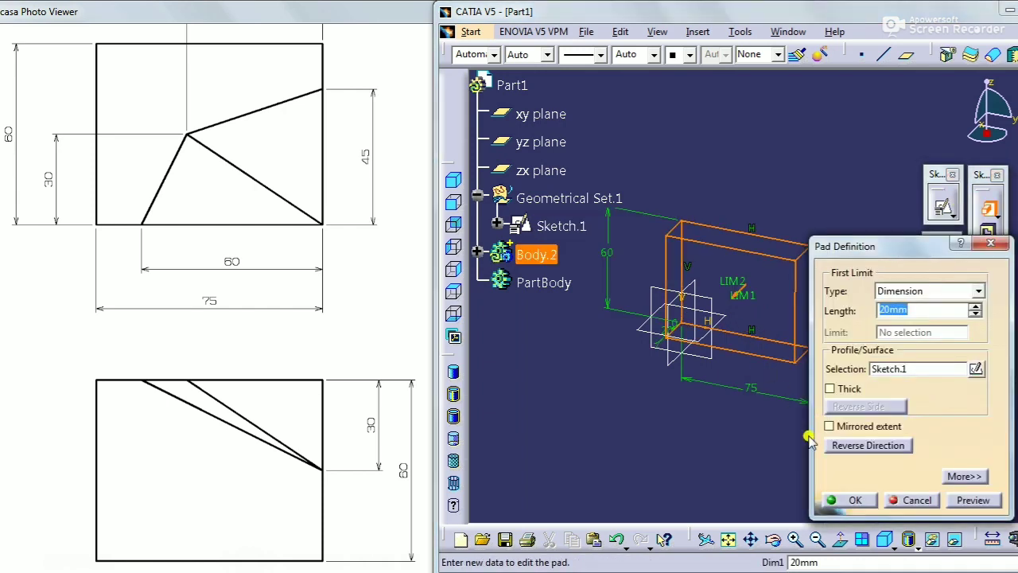
pyautogui.click(845, 444)
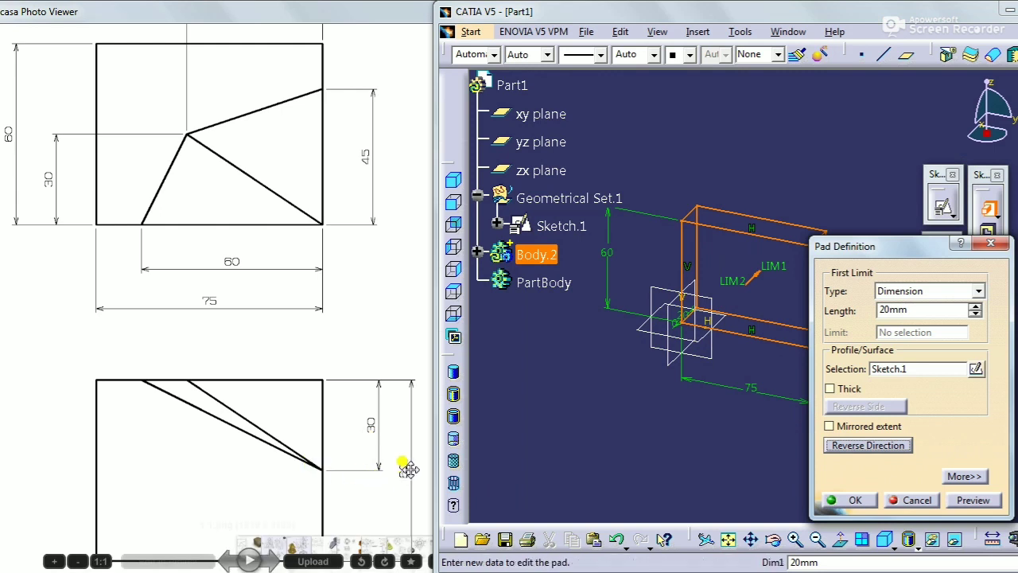
pyautogui.doubleClick(914, 309)
pyautogui.write('60')
pyautogui.press('Return')
pyautogui.click(728, 540)
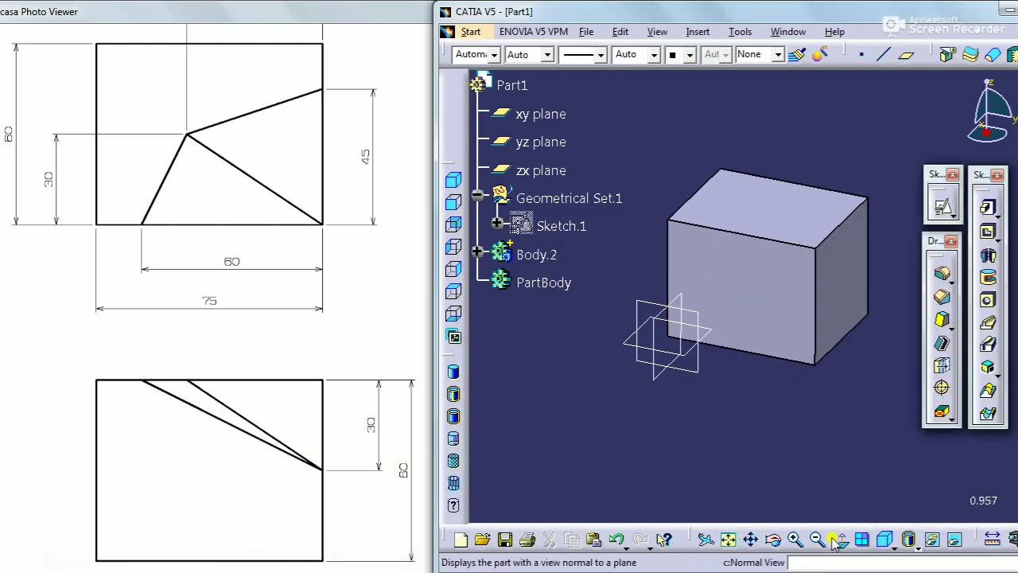
pyautogui.click(884, 540)
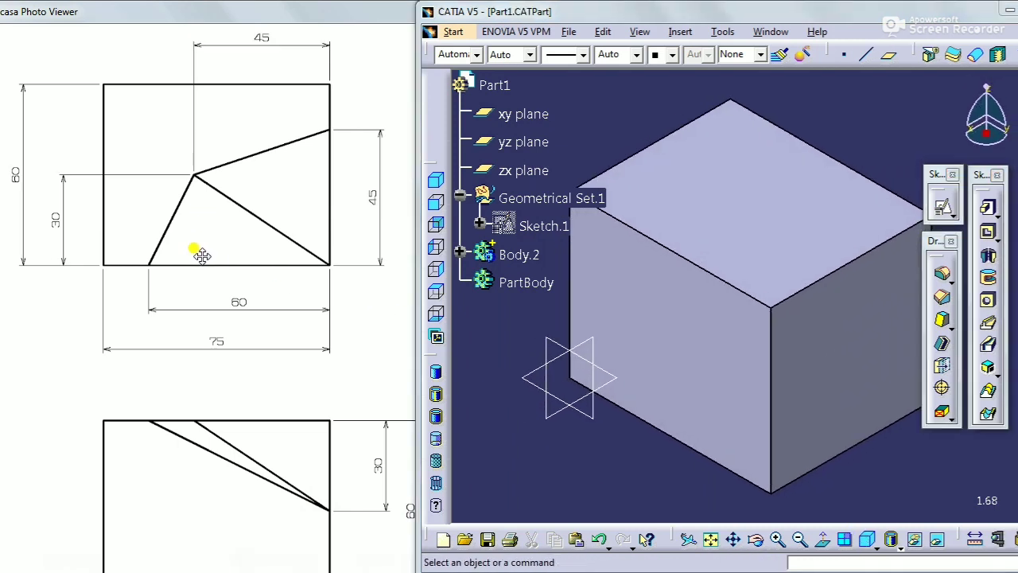
# Step: Make Geometrical Set.1 the work object and open a positioned sketch on the block's top face, oriented along the Y axis
pyautogui.rightClick(526, 200)
pyautogui.click(592, 316)
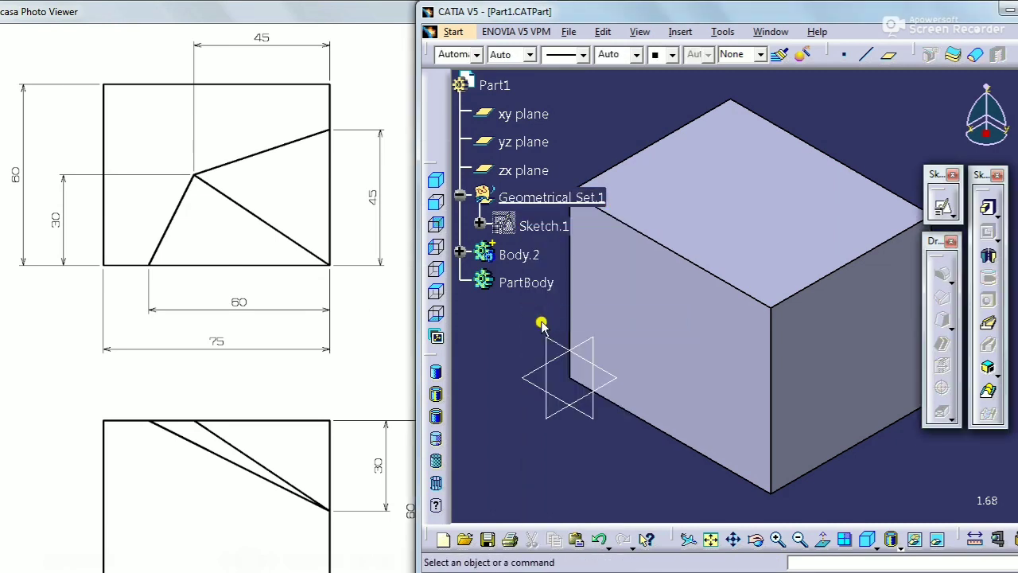
pyautogui.click(941, 208)
pyautogui.moveTo(723, 212); pyautogui.dragTo(738, 271, button='middle')
pyautogui.click(738, 237)
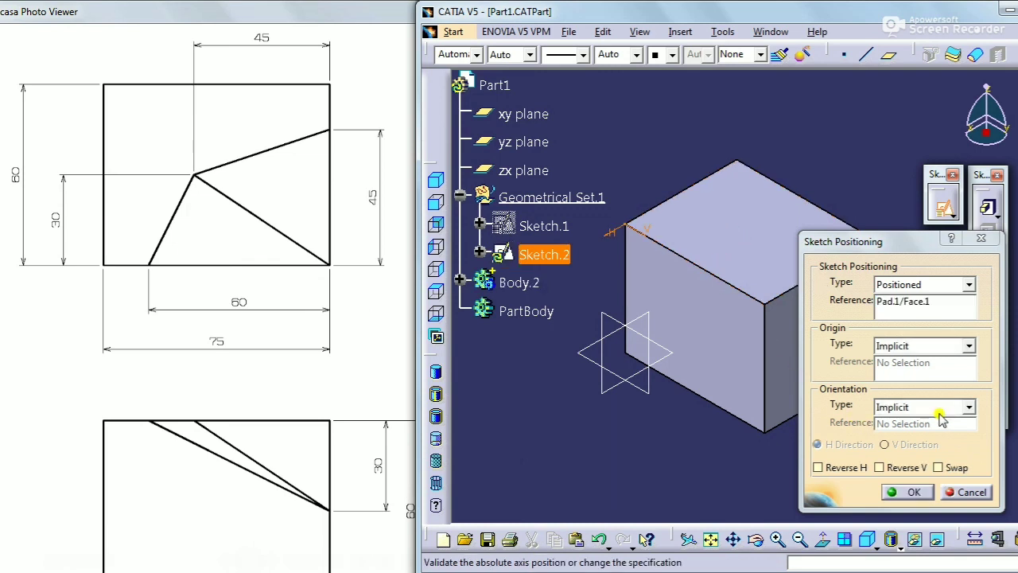
pyautogui.click(971, 408)
pyautogui.click(971, 444)
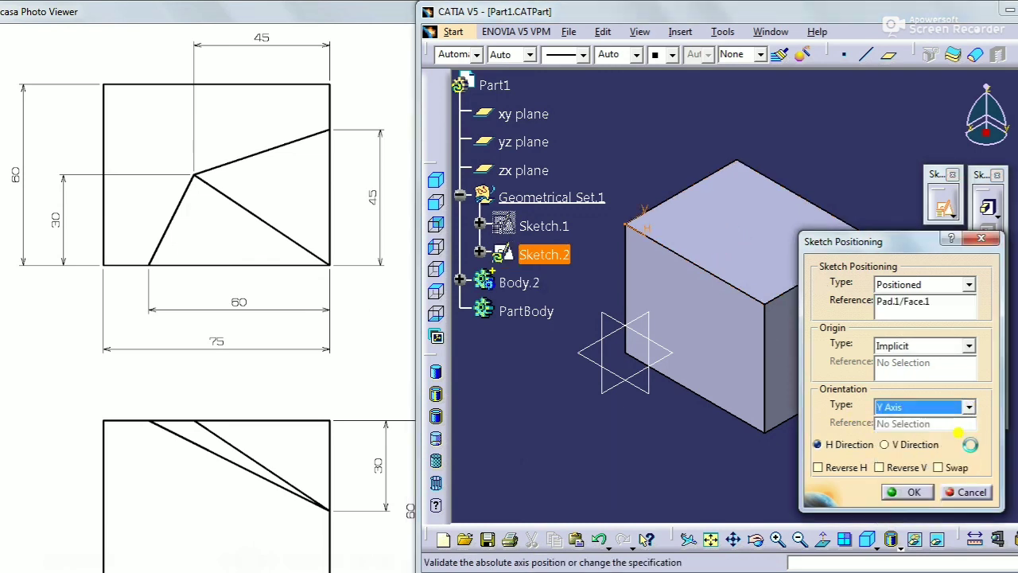
pyautogui.click(912, 493)
# Step: Sketch a closed triangle about 23 mm high with a horizontal base near the top face's front edge
pyautogui.moveTo(779, 454)
pyautogui.mouseDown(button='middle')
pyautogui.moveTo(732, 457)
pyautogui.moveTo(743, 424)
pyautogui.mouseUp(button='middle')
pyautogui.click(995, 295)
pyautogui.click(643, 414)
pyautogui.click(723, 324)
pyautogui.click(869, 412)
pyautogui.click(643, 415)
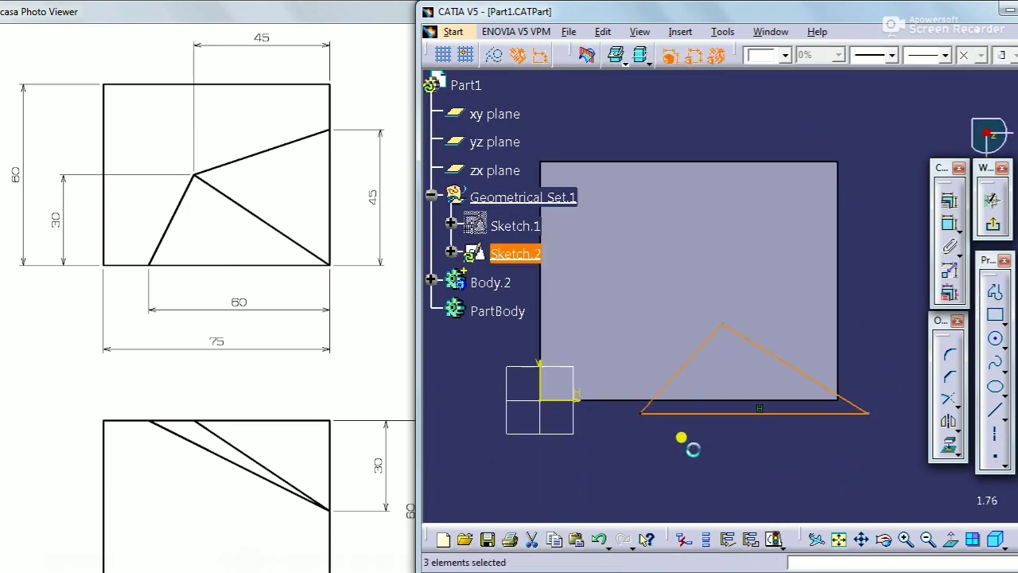
# Step: Constrain the right end of the triangle's base coincident with the top face's front corner
pyautogui.click(949, 223)
pyautogui.click(843, 412)
pyautogui.rightClick(873, 414)
pyautogui.click(864, 416)
# Step: Dimension the horizontal distance from the triangle's apex to its right corner as 45 mm
pyautogui.click(783, 354)
pyautogui.rightClick(749, 121)
pyautogui.click(836, 166)
pyautogui.click(756, 136)
pyautogui.doubleClick(762, 140)
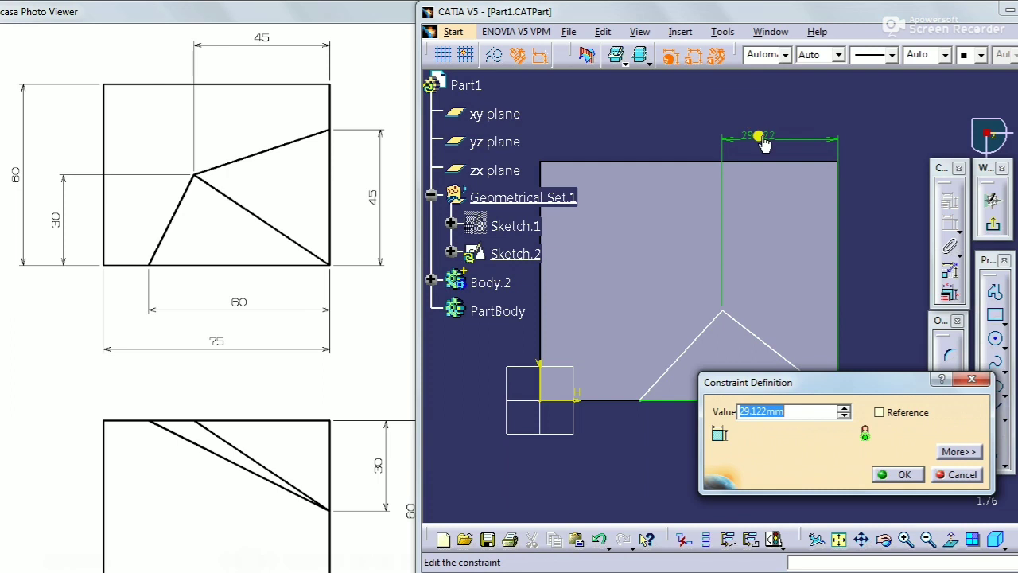
pyautogui.write('45')
pyautogui.press('Return')
# Step: Dimension the triangle's left side in the vertical direction and set the height to 30 mm
pyautogui.click(660, 358)
pyautogui.moveTo(666, 361); pyautogui.dragTo(747, 364, button='middle')
pyautogui.rightClick(576, 338)
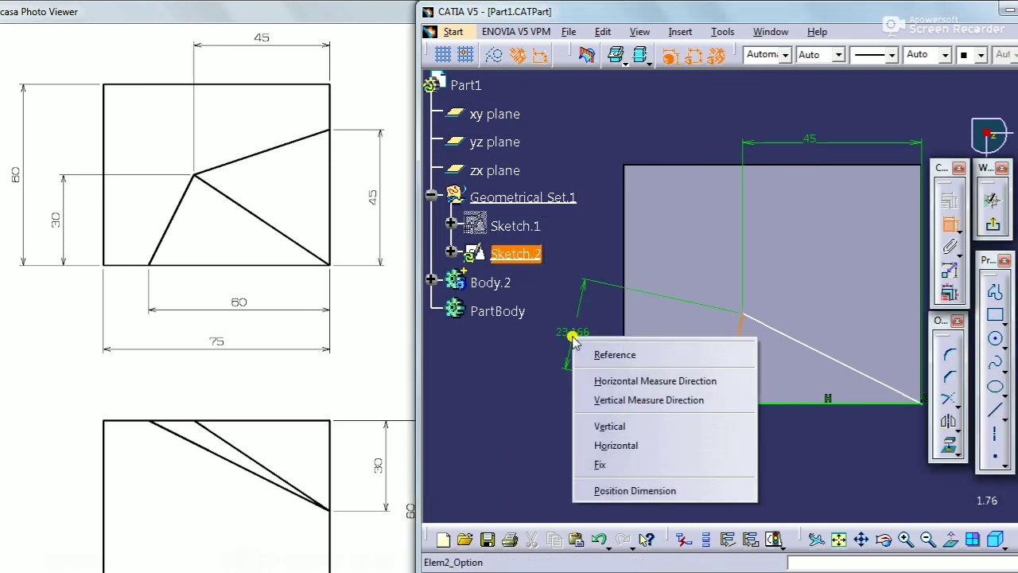
pyautogui.click(580, 397)
pyautogui.click(527, 371)
pyautogui.doubleClick(541, 384)
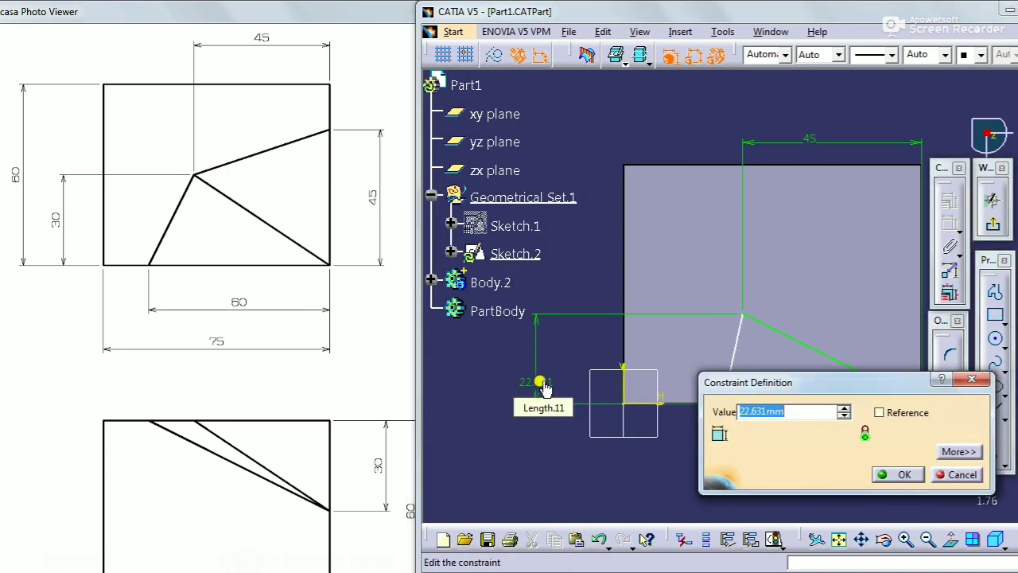
pyautogui.press('Return')
# Step: Dimension the triangle's base as 60 mm and leave the sketch
pyautogui.moveTo(792, 424); pyautogui.dragTo(738, 420, button='middle')
pyautogui.click(718, 396)
pyautogui.click(722, 432)
pyautogui.doubleClick(730, 439)
pyautogui.write('6')
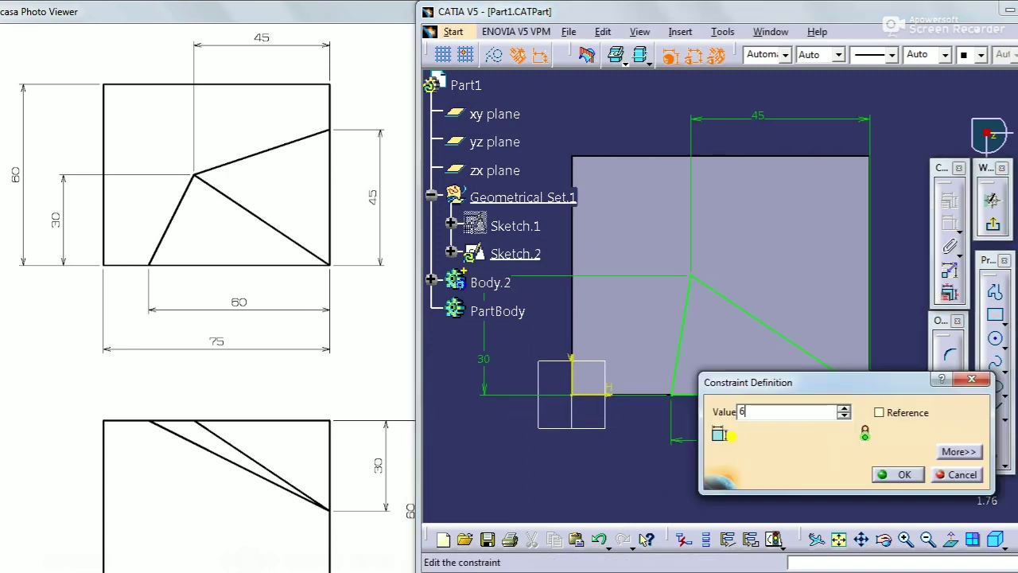
pyautogui.write('0')
pyautogui.press('Return')
pyautogui.moveTo(733, 447)
pyautogui.keyDown('ctrl'); pyautogui.mouseDown(button='middle')
pyautogui.moveTo(726, 455)
pyautogui.moveTo(741, 466)
pyautogui.mouseUp(button='middle'); pyautogui.keyUp('ctrl')
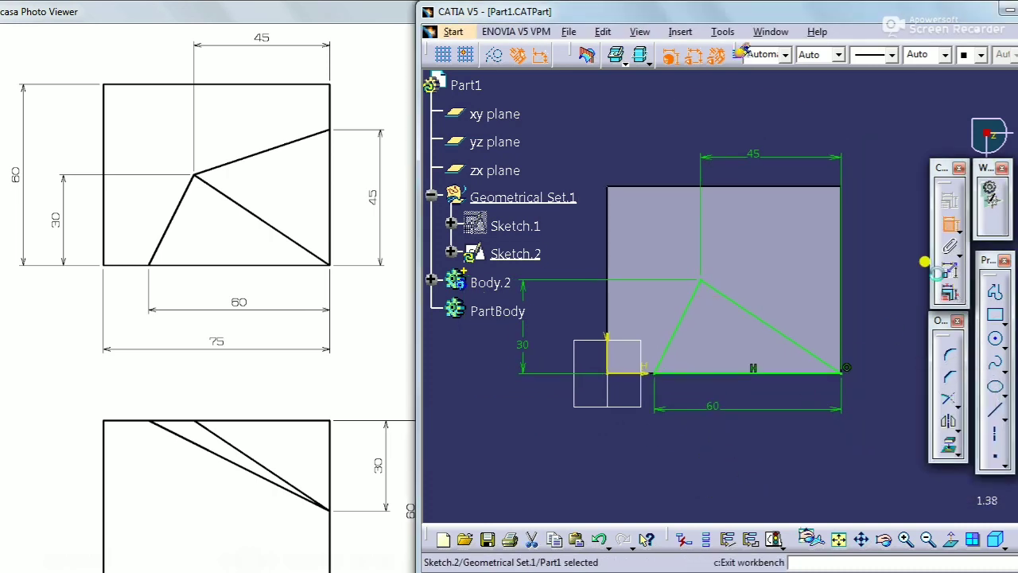
pyautogui.click(938, 270)
pyautogui.moveTo(830, 422)
pyautogui.keyDown('ctrl'); pyautogui.mouseDown(button='middle')
pyautogui.moveTo(802, 377)
pyautogui.moveTo(668, 477)
pyautogui.mouseUp(button='middle'); pyautogui.keyUp('ctrl')
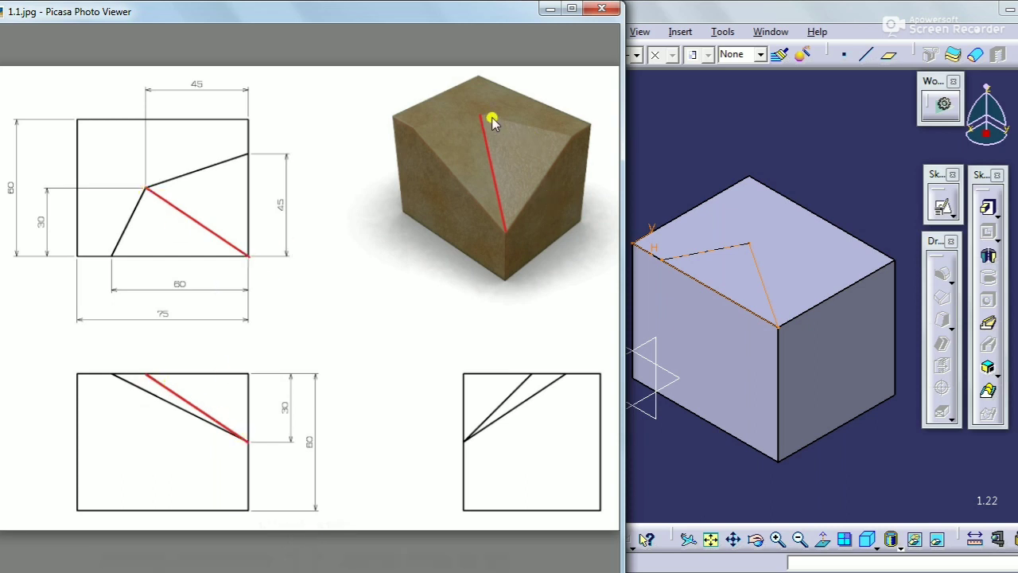
# Step: Switch to the Generative Shape Design workbench
pyautogui.click(691, 450)
pyautogui.click(942, 107)
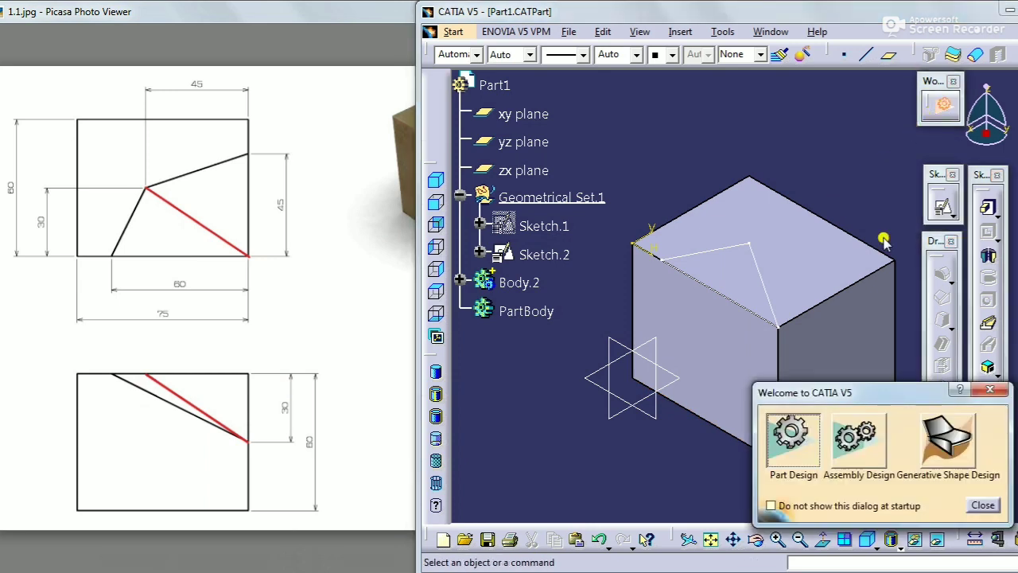
pyautogui.click(930, 442)
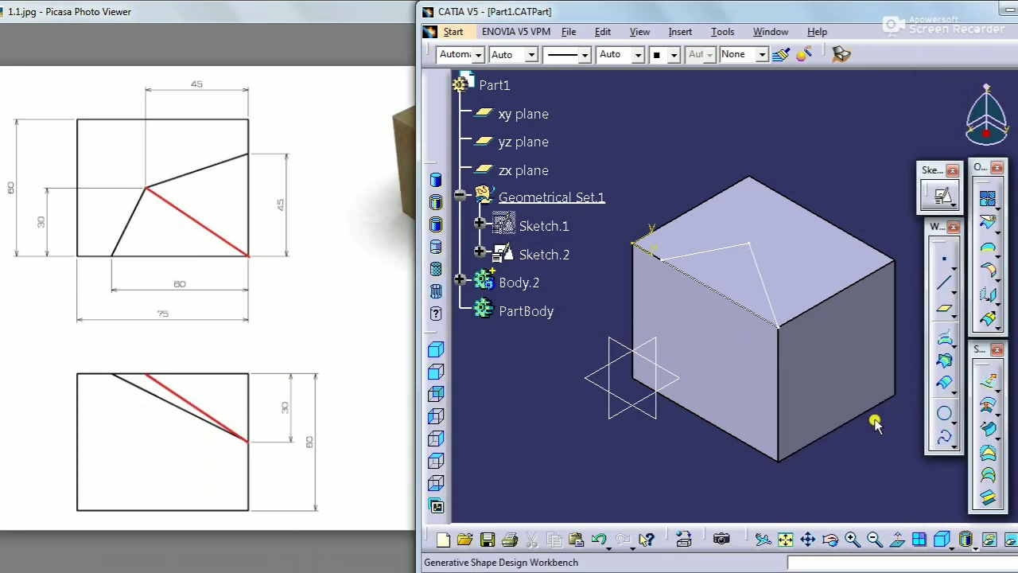
# Step: Create a point-point line from the triangle's apex to a new midpoint on the block's vertical edge below the triangle's right corner
pyautogui.click(943, 280)
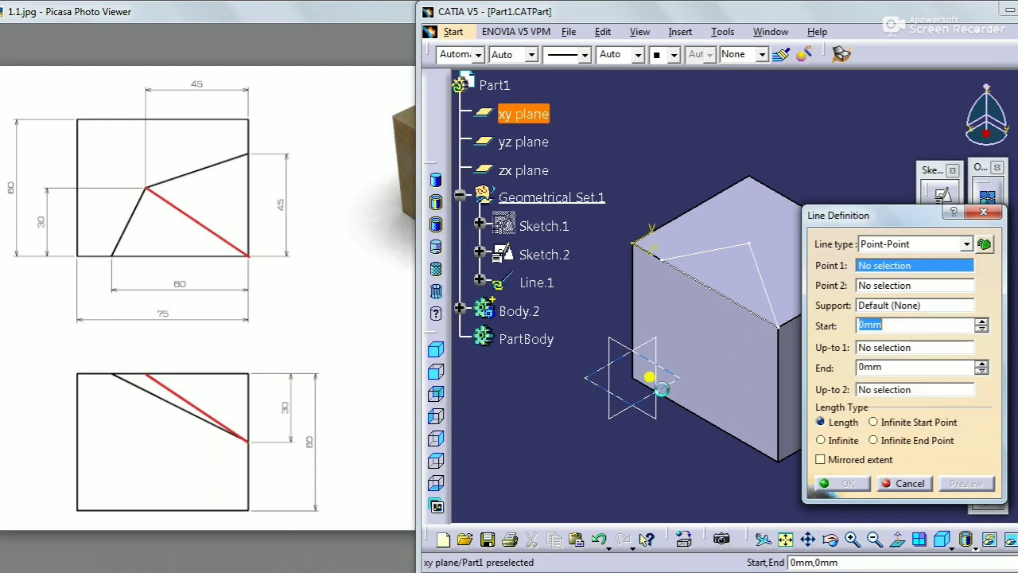
pyautogui.press('F3')
pyautogui.moveTo(643, 413); pyautogui.dragTo(568, 345, button='middle')
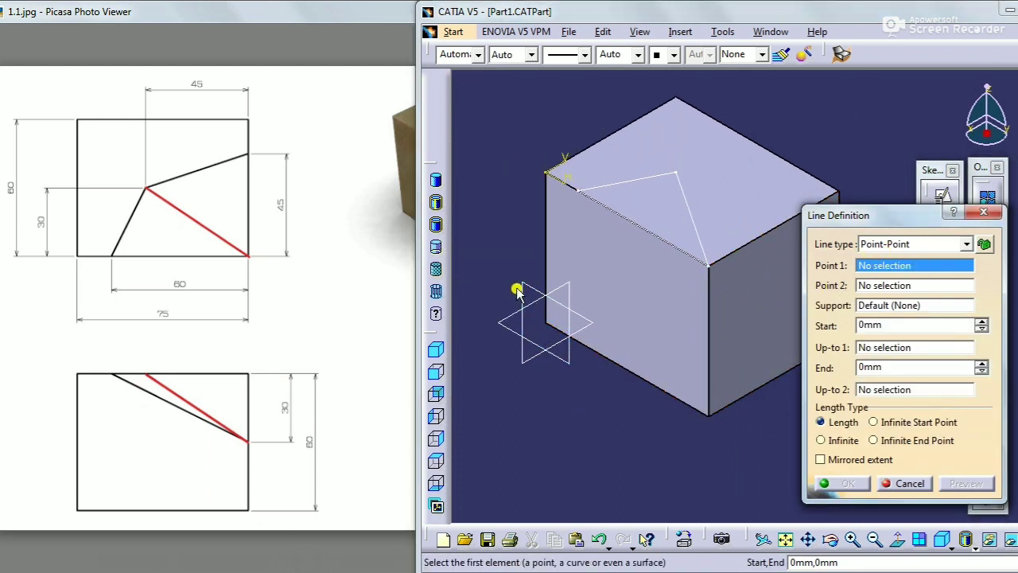
pyautogui.click(677, 171)
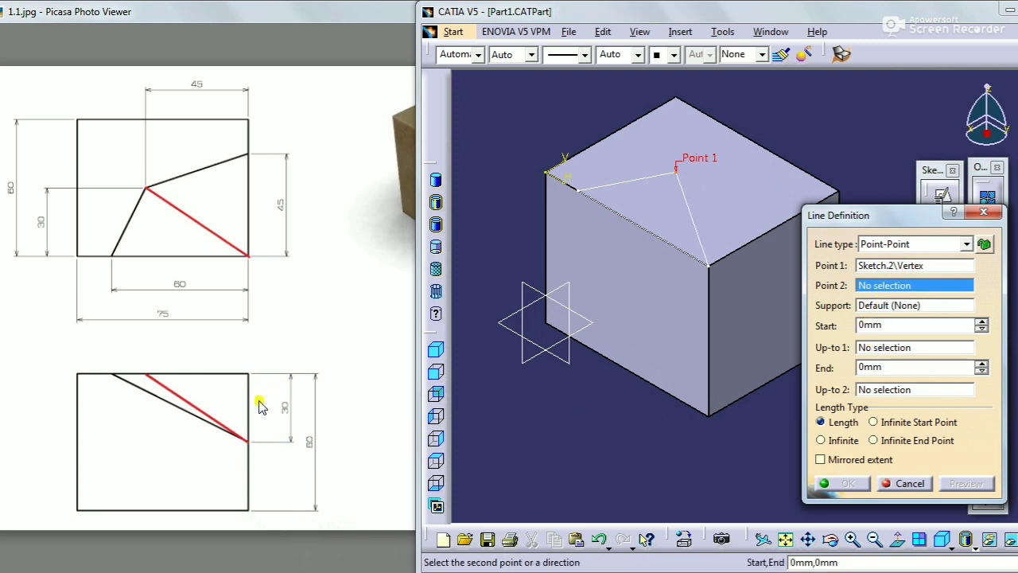
pyautogui.rightClick(877, 287)
pyautogui.click(974, 318)
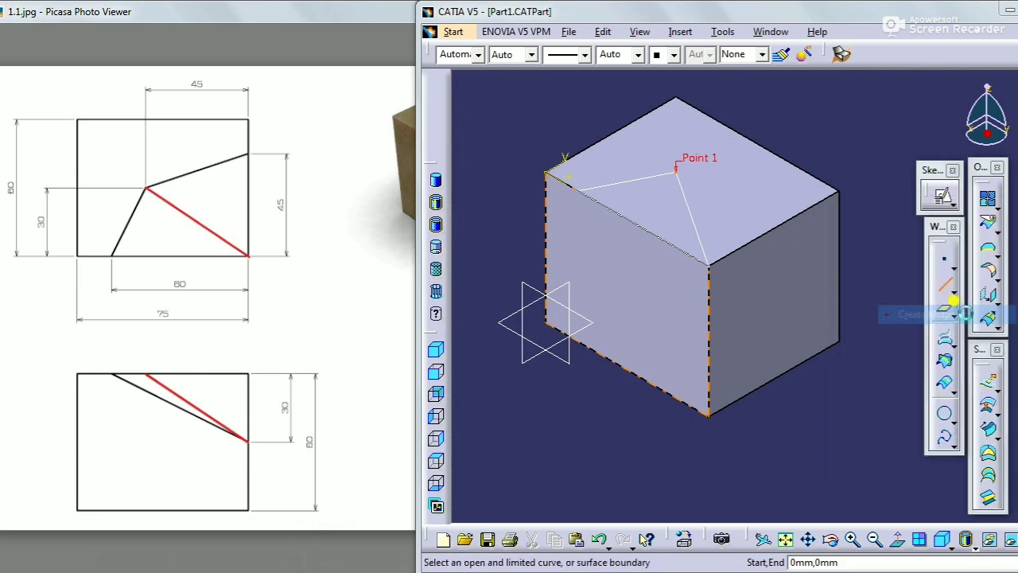
pyautogui.click(707, 338)
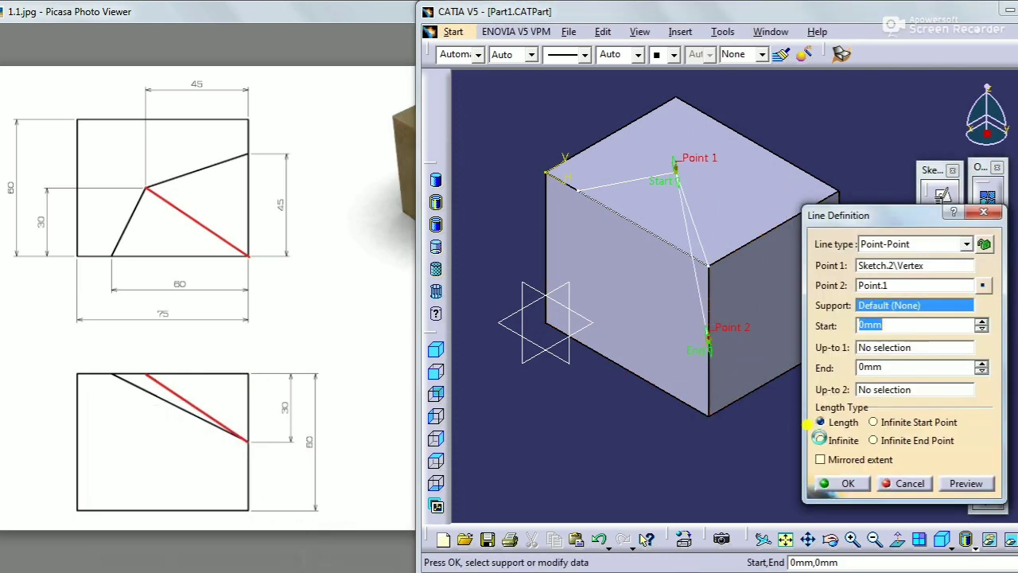
pyautogui.click(849, 484)
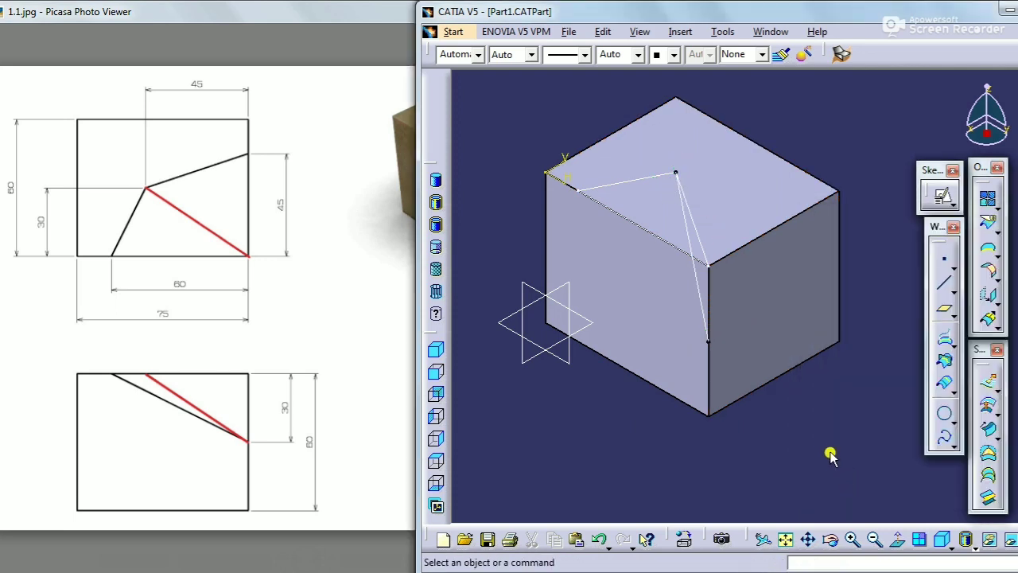
# Step: Create a swept surface with the triangle sketch as profile and the point-point line as guide curve
pyautogui.moveTo(847, 321); pyautogui.dragTo(819, 322, button='middle')
pyautogui.click(964, 539)
pyautogui.moveTo(801, 401); pyautogui.dragTo(750, 447, button='middle')
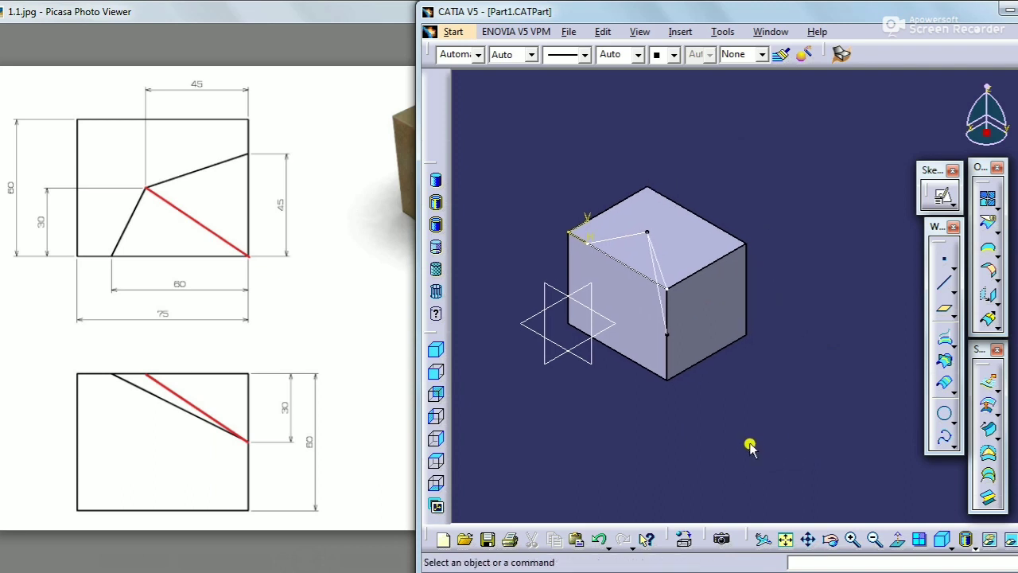
pyautogui.click(988, 404)
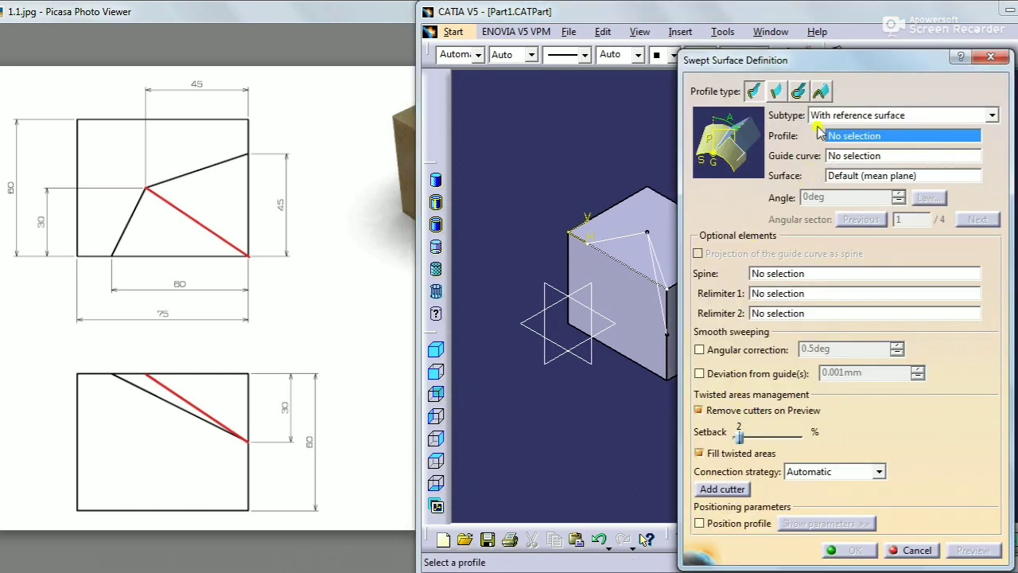
pyautogui.moveTo(504, 397); pyautogui.dragTo(521, 243, button='middle')
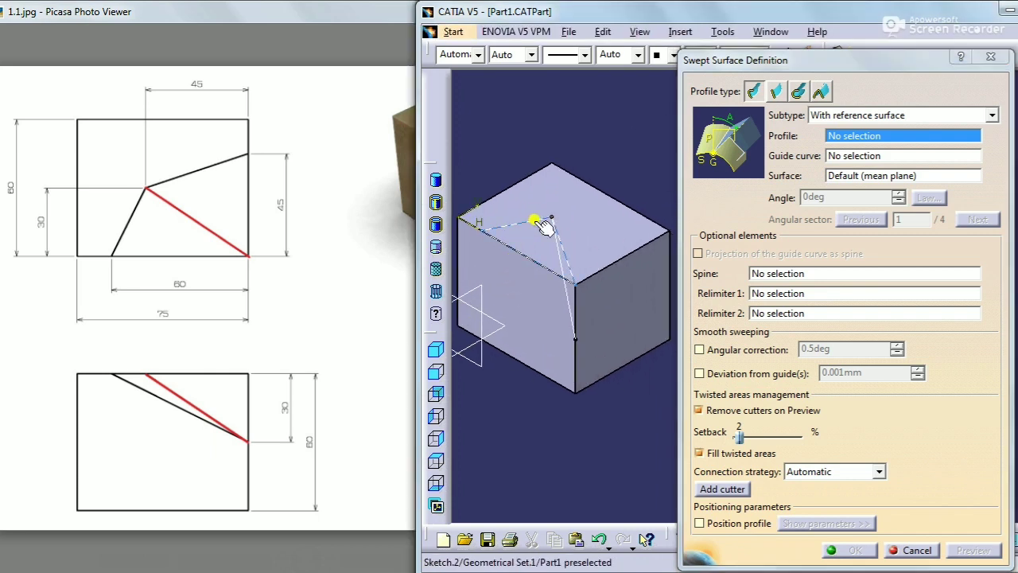
pyautogui.click(541, 223)
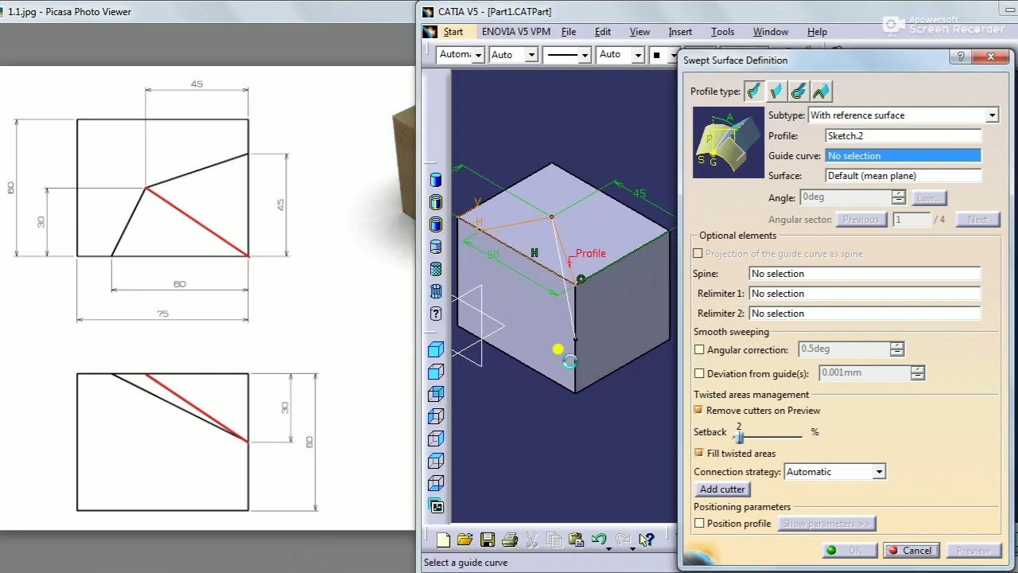
pyautogui.moveTo(629, 375); pyautogui.dragTo(501, 282, button='middle')
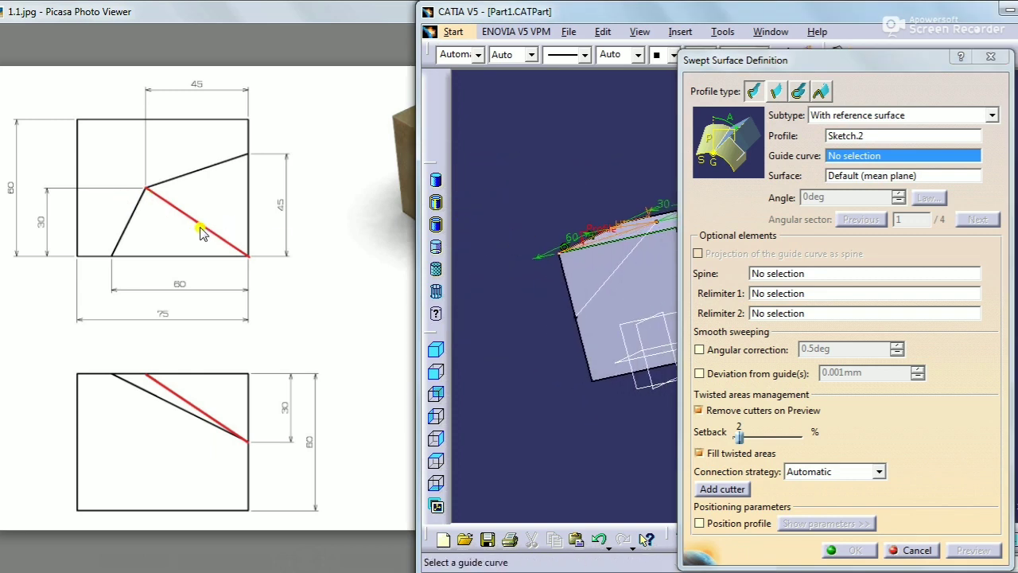
pyautogui.click(595, 296)
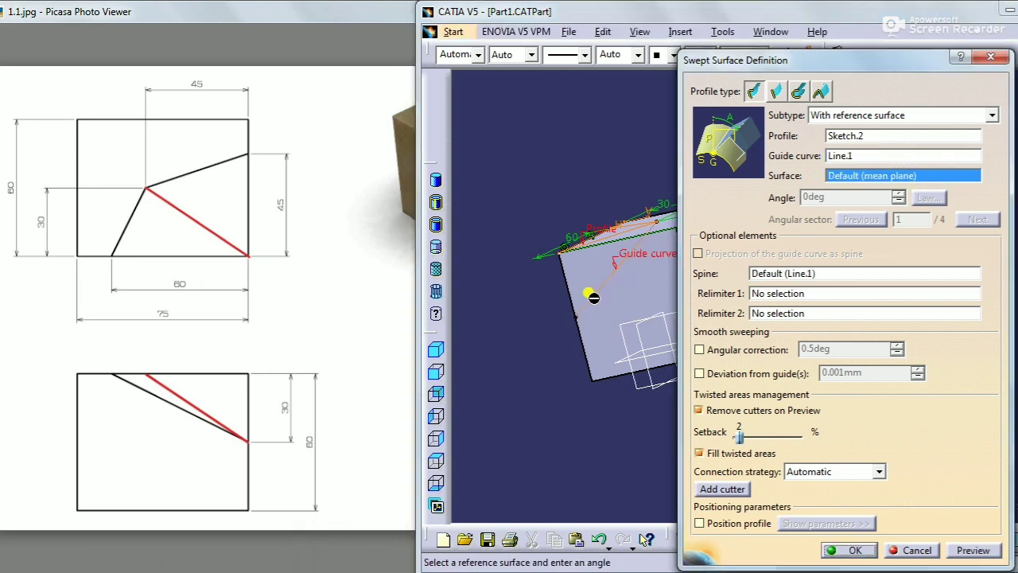
pyautogui.click(848, 551)
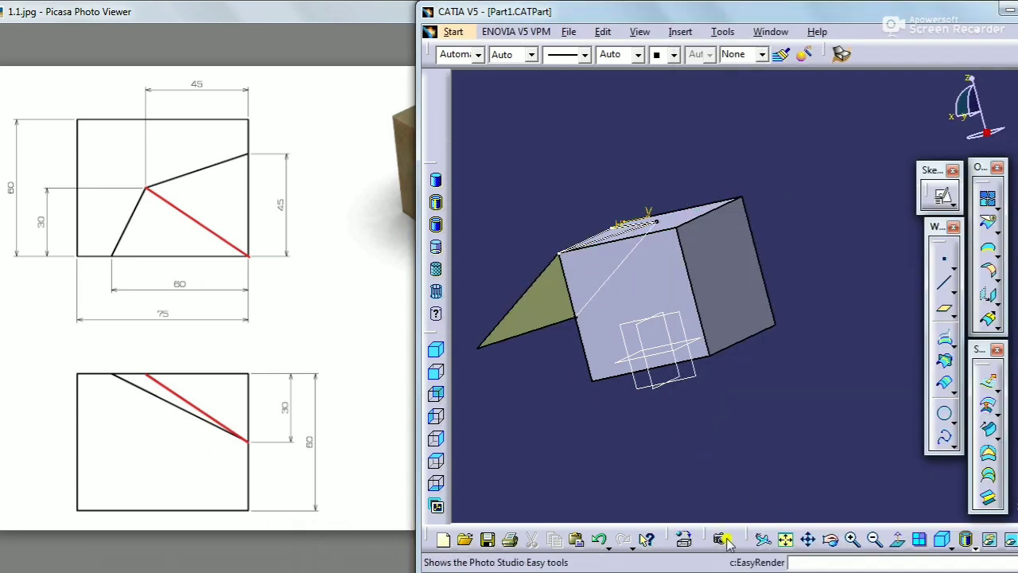
# Step: Hide the triangle sketch, Sketch.2, in an isometric view of the part
pyautogui.click(787, 543)
pyautogui.click(942, 541)
pyautogui.press('F3')
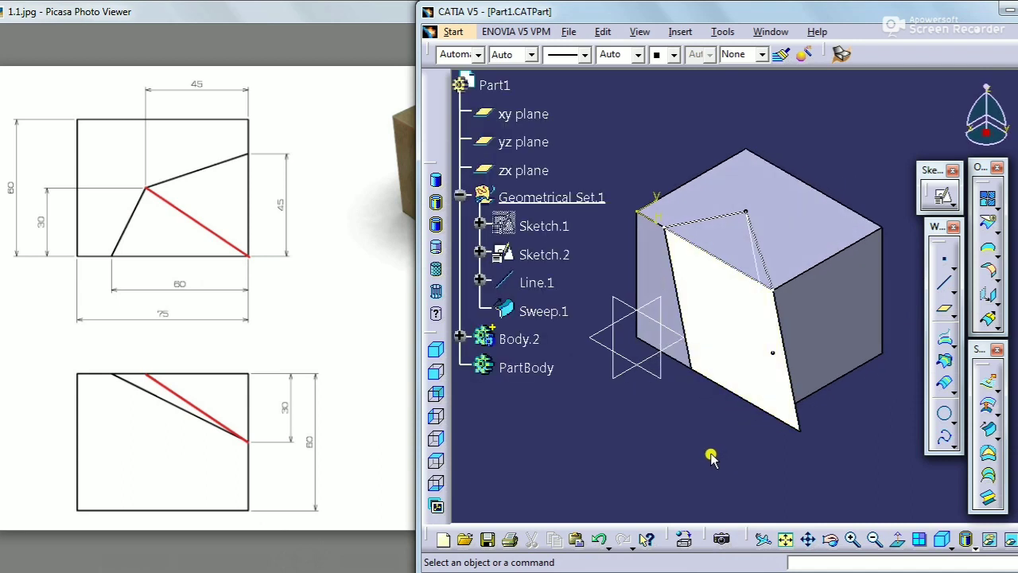
pyautogui.rightClick(560, 254)
pyautogui.click(581, 285)
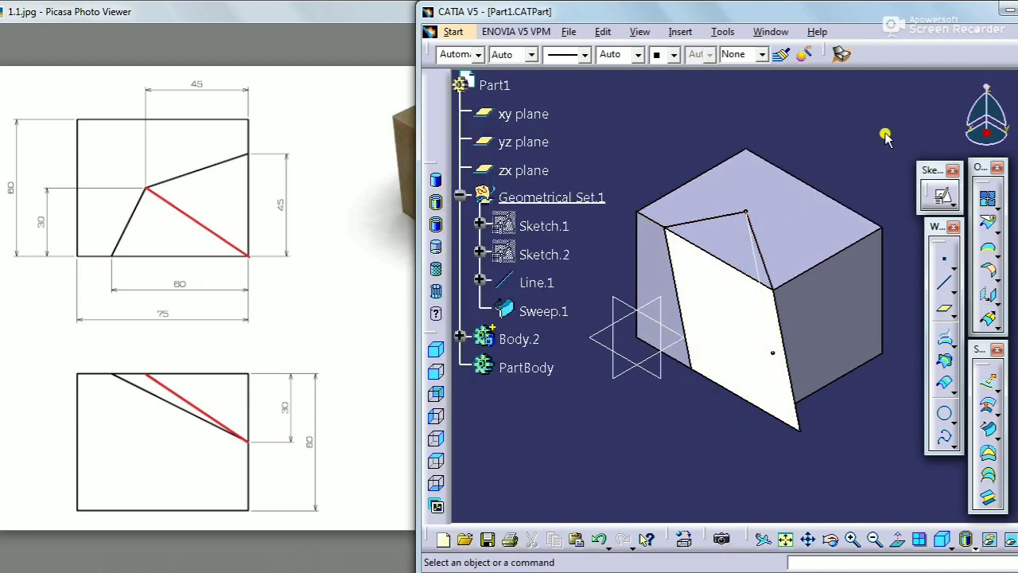
# Step: Switch to the Part Design workbench and hide the guide line, Line.1
pyautogui.click(842, 56)
pyautogui.click(824, 465)
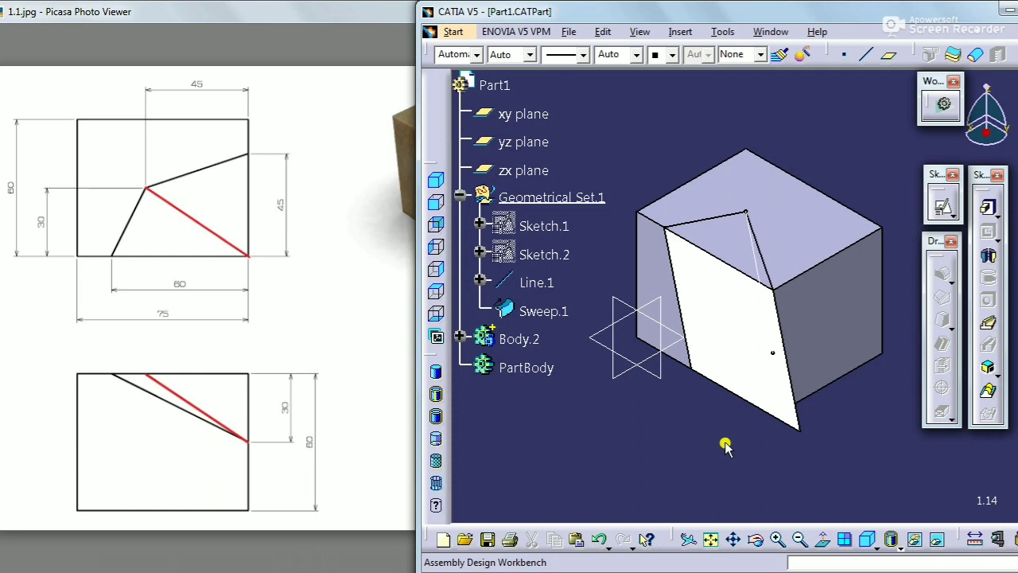
pyautogui.rightClick(536, 284)
pyautogui.click(578, 298)
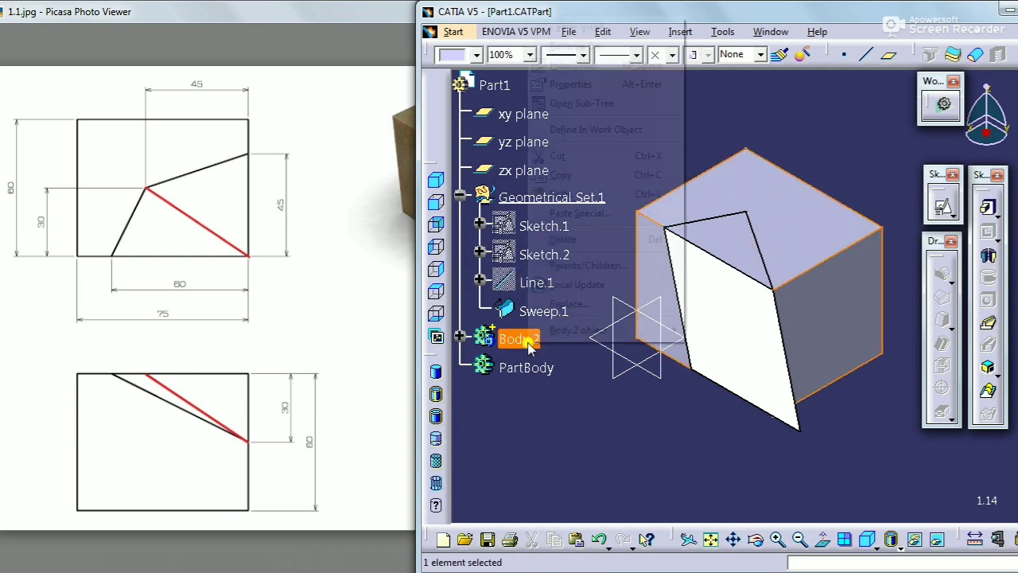
# Step: Make Body.2 the in-work object and split the block with the swept surface Sweep.1
pyautogui.rightClick(523, 338)
pyautogui.click(578, 109)
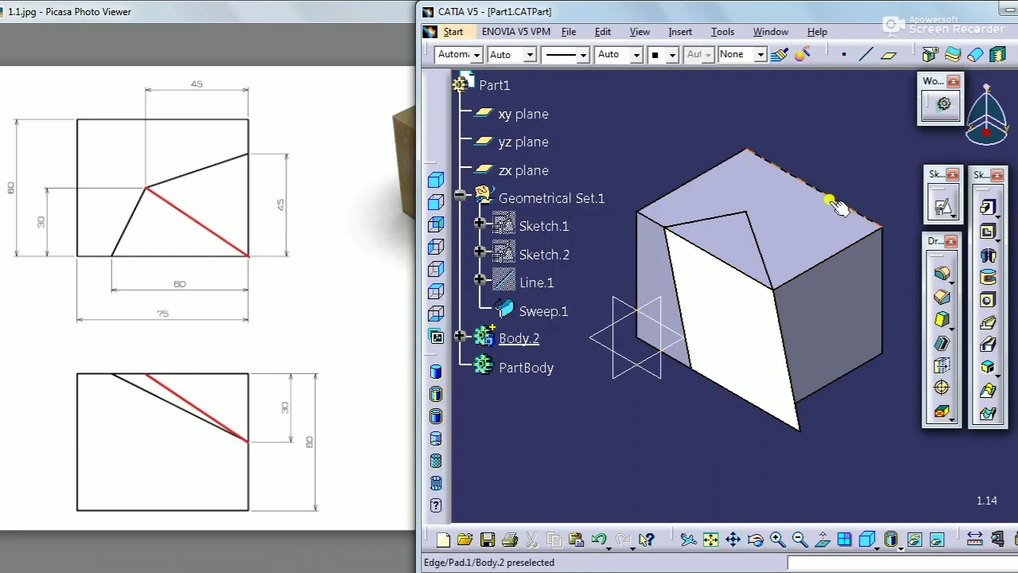
pyautogui.moveTo(820, 193); pyautogui.dragTo(868, 129, button='middle')
pyautogui.click(929, 54)
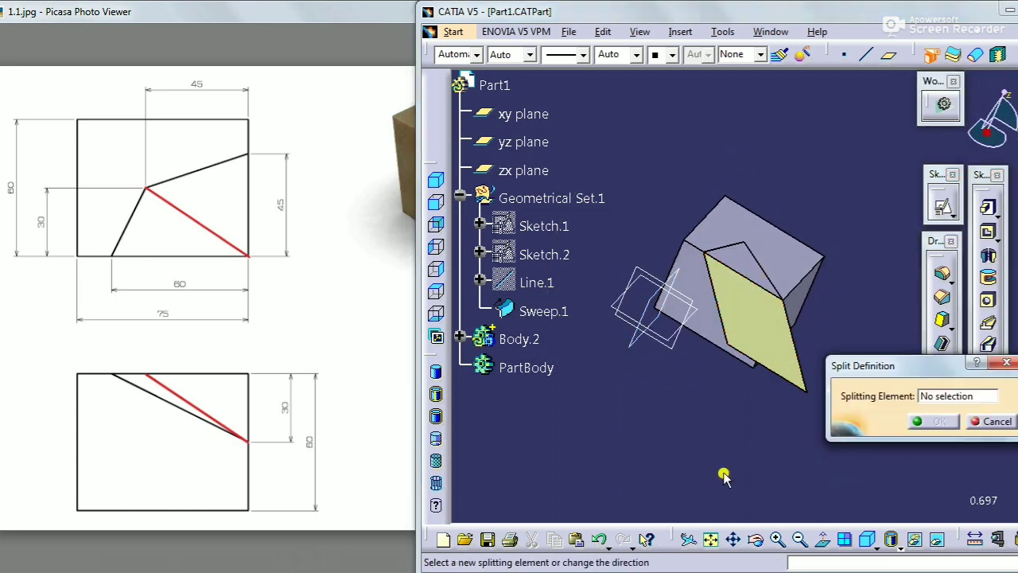
pyautogui.click(556, 312)
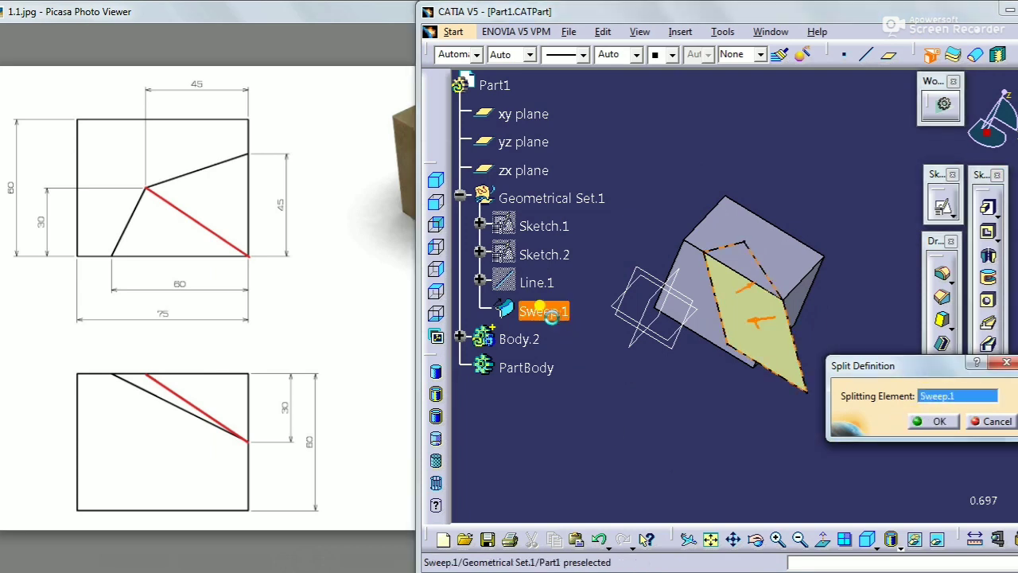
pyautogui.moveTo(769, 306); pyautogui.dragTo(747, 229, button='middle')
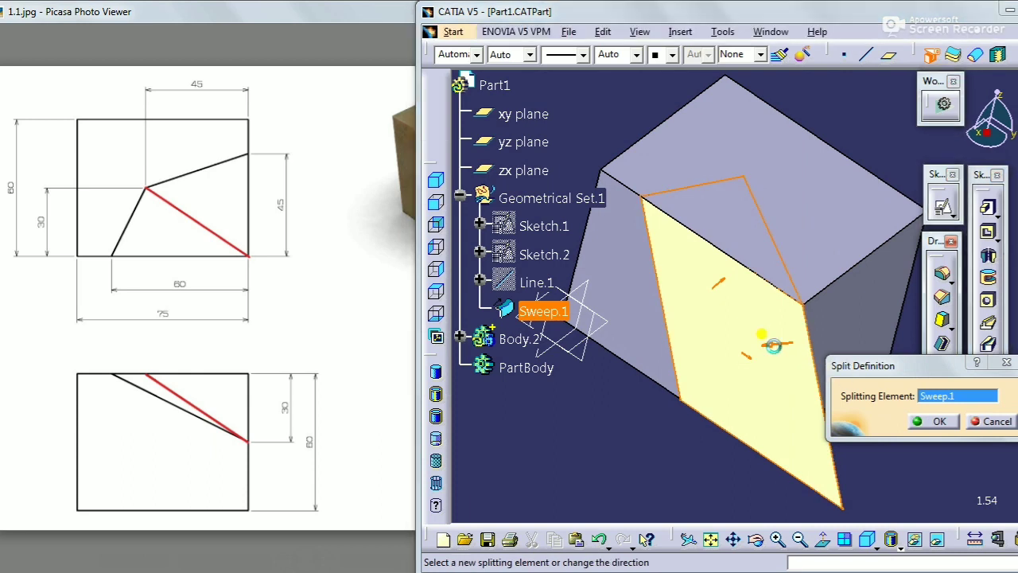
pyautogui.click(934, 421)
pyautogui.click(586, 474)
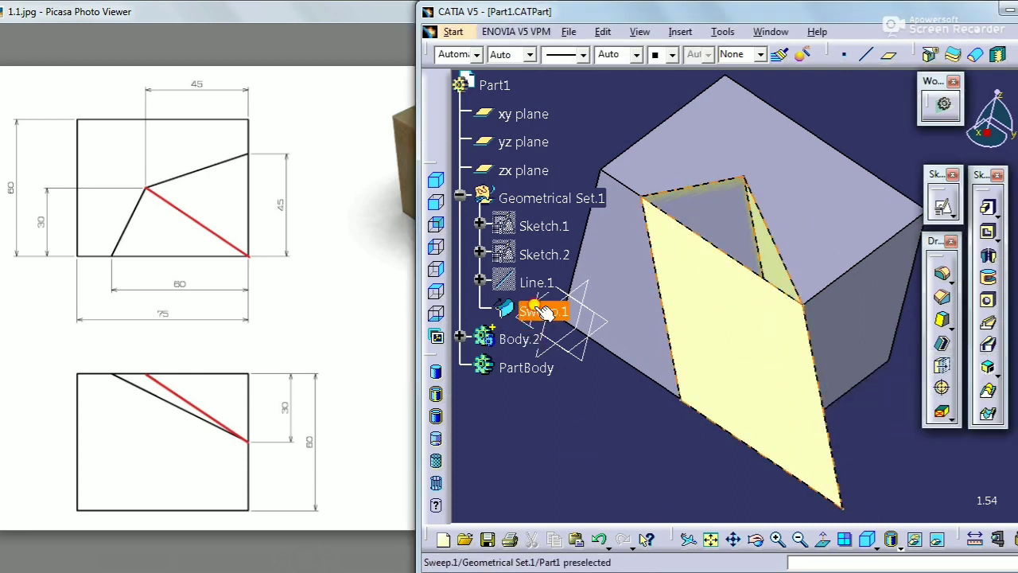
# Step: Hide the swept surface Sweep.1 and compare the cut block with the reference drawing
pyautogui.rightClick(546, 310)
pyautogui.click(583, 355)
pyautogui.click(710, 540)
pyautogui.click(876, 547)
pyautogui.click(888, 408)
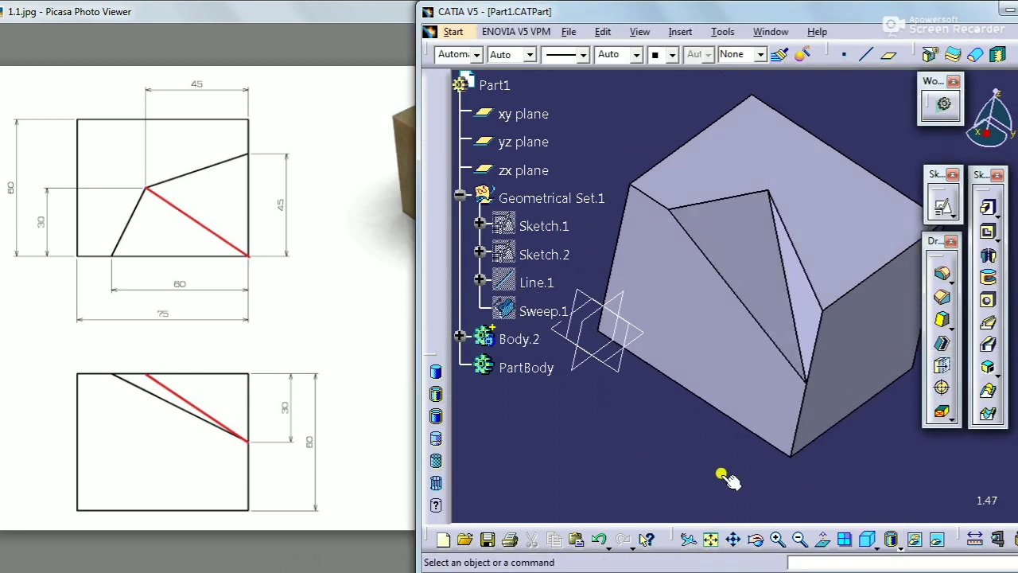
pyautogui.click(229, 311)
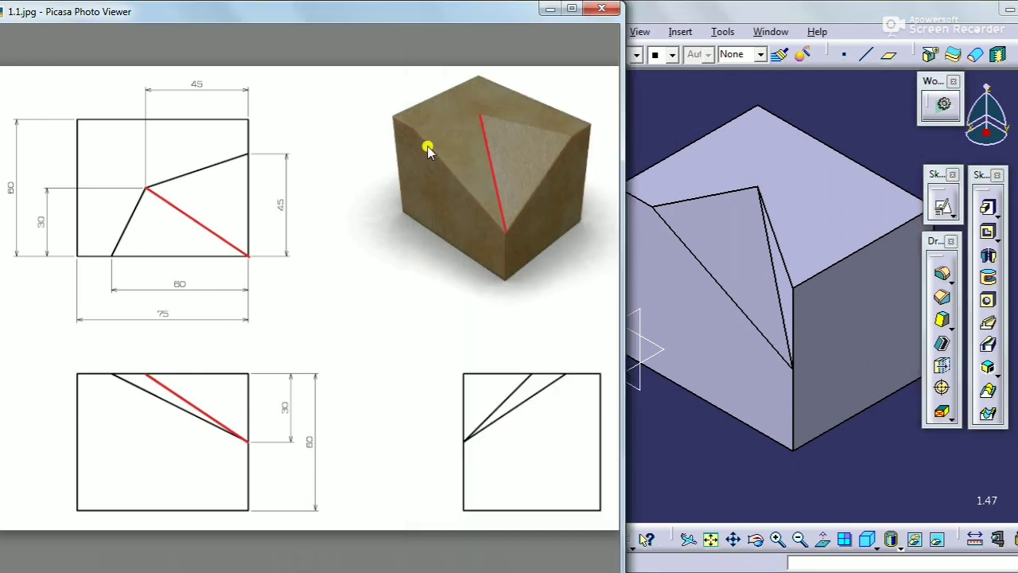
pyautogui.click(702, 487)
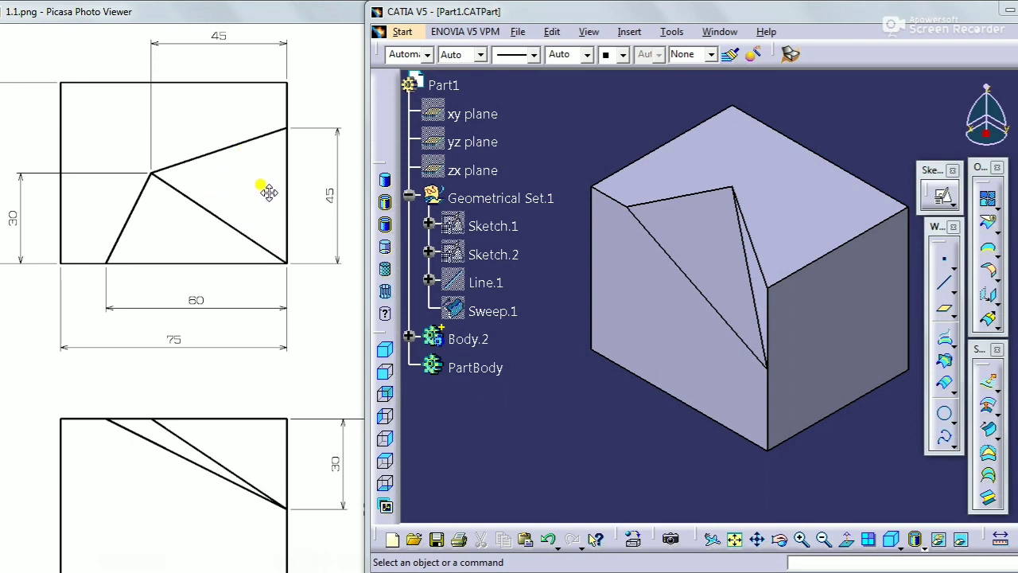
# Step: Make Geometrical Set.1 the in-work object and start a positioned sketch on the block's top face, oriented along the Y axis
pyautogui.rightClick(547, 215)
pyautogui.click(553, 246)
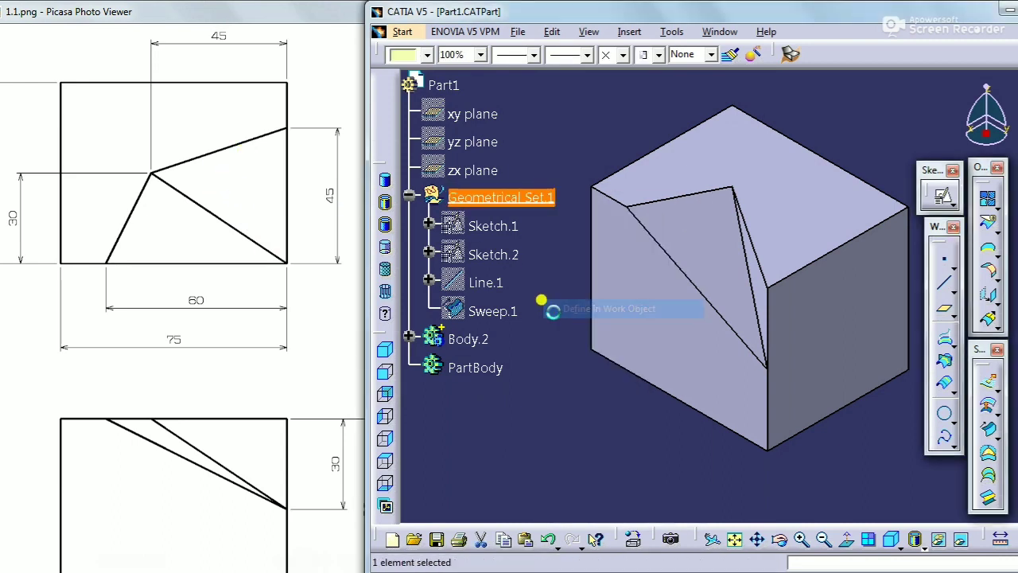
pyautogui.click(942, 195)
pyautogui.click(789, 306)
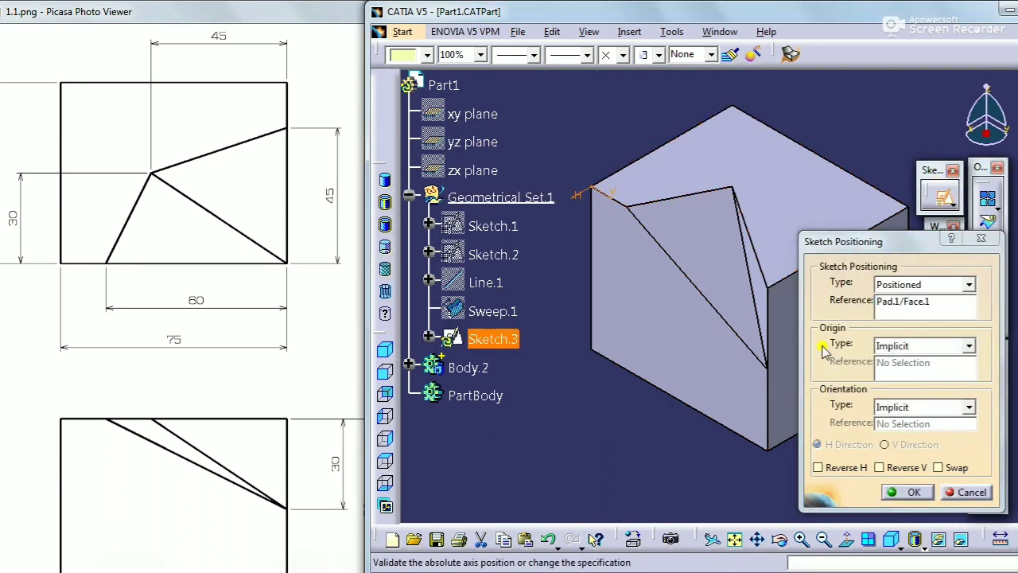
pyautogui.click(968, 409)
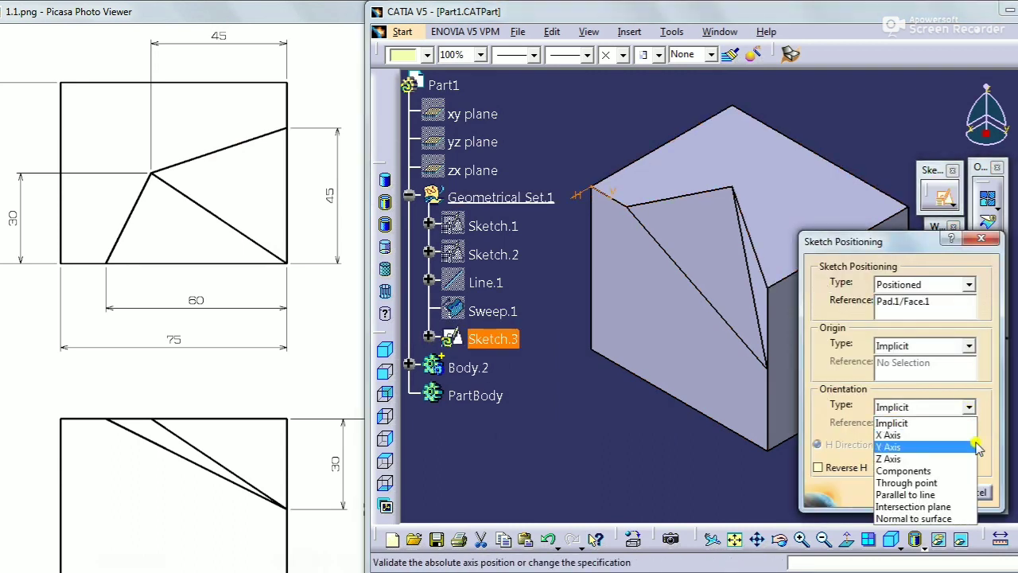
pyautogui.click(973, 442)
pyautogui.click(907, 493)
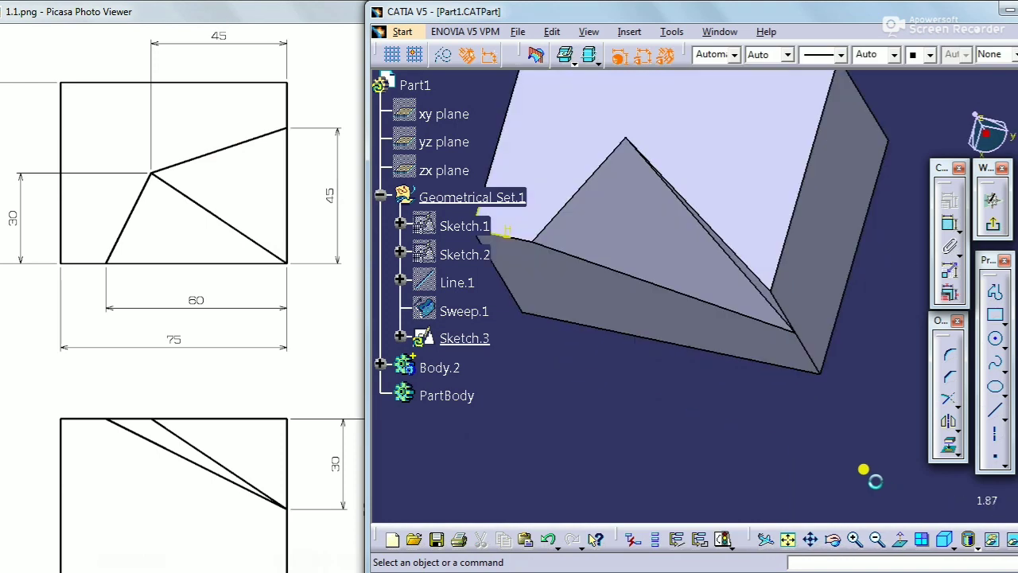
# Step: Sketch a closed triangular profile over the block's right edge, with a vertical right side and its apex pointing left
pyautogui.click(994, 292)
pyautogui.click(665, 268)
pyautogui.click(882, 189)
pyautogui.click(882, 389)
pyautogui.click(665, 269)
pyautogui.click(863, 279)
# Step: Constrain the triangle's lower corner coincident with the block's bottom edge and its vertical side coincident with the right edge
pyautogui.doubleClick(947, 227)
pyautogui.click(882, 389)
pyautogui.click(561, 402)
pyautogui.rightClick(608, 435)
pyautogui.click(637, 505)
pyautogui.click(827, 382)
pyautogui.click(882, 334)
pyautogui.rightClick(847, 304)
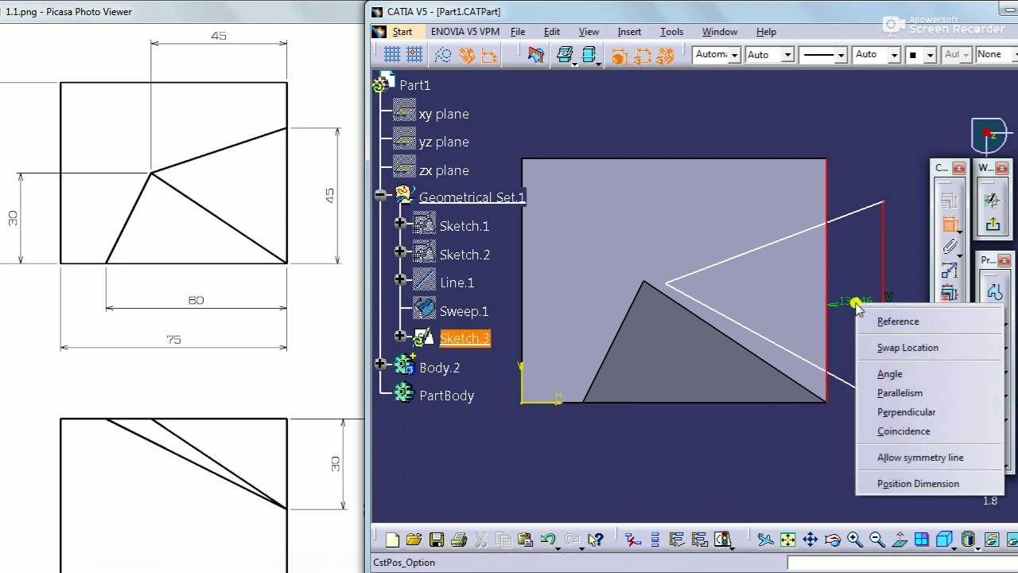
pyautogui.click(899, 422)
# Step: Dimension the triangle's vertical side and set its length to 45 mm
pyautogui.click(827, 316)
pyautogui.click(861, 318)
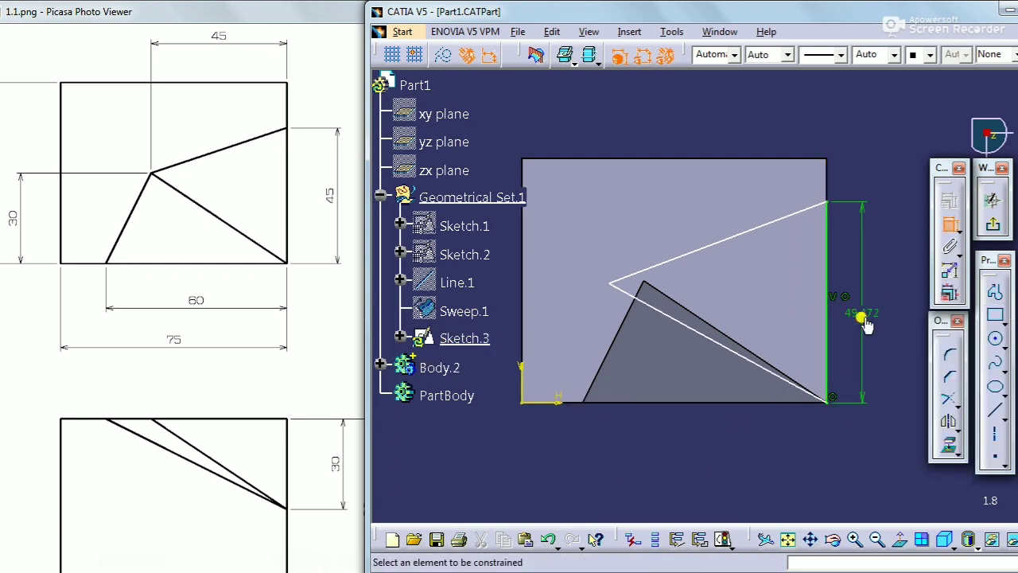
pyautogui.doubleClick(866, 316)
pyautogui.write('45')
pyautogui.press('Return')
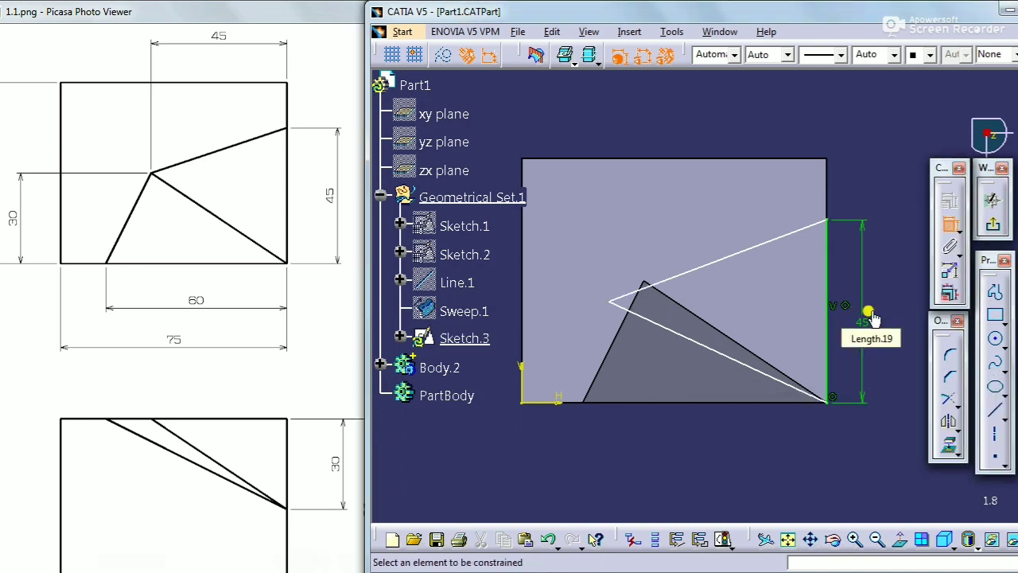
# Step: Dimension the triangle's upper slanted side in the horizontal direction and set it to 45 mm
pyautogui.click(800, 229)
pyautogui.rightClick(727, 119)
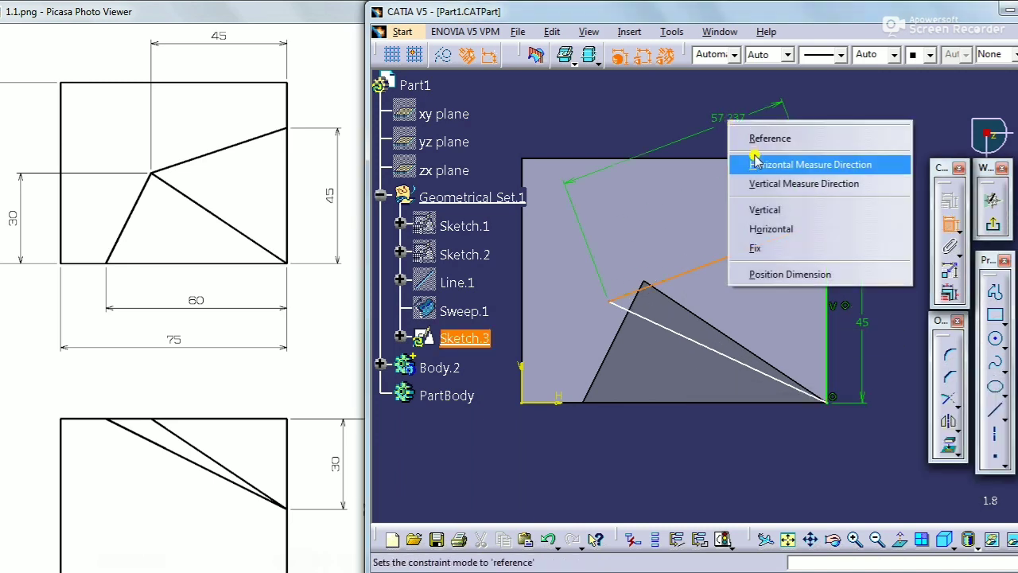
pyautogui.click(795, 164)
pyautogui.doubleClick(727, 133)
pyautogui.write('45')
pyautogui.press('Return')
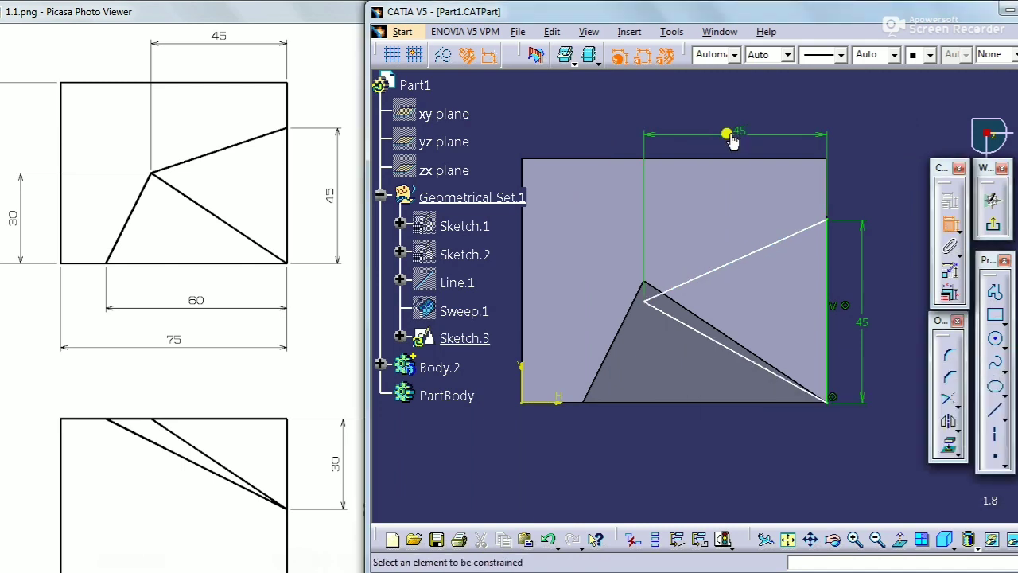
# Step: Dimension the triangle's lower slanted side in the vertical direction as 30 mm and leave the sketch
pyautogui.click(716, 344)
pyautogui.rightClick(888, 349)
pyautogui.click(909, 413)
pyautogui.moveTo(590, 349); pyautogui.dragTo(695, 345, button='middle')
pyautogui.click(583, 329)
pyautogui.doubleClick(586, 334)
pyautogui.write('30')
pyautogui.press('Return')
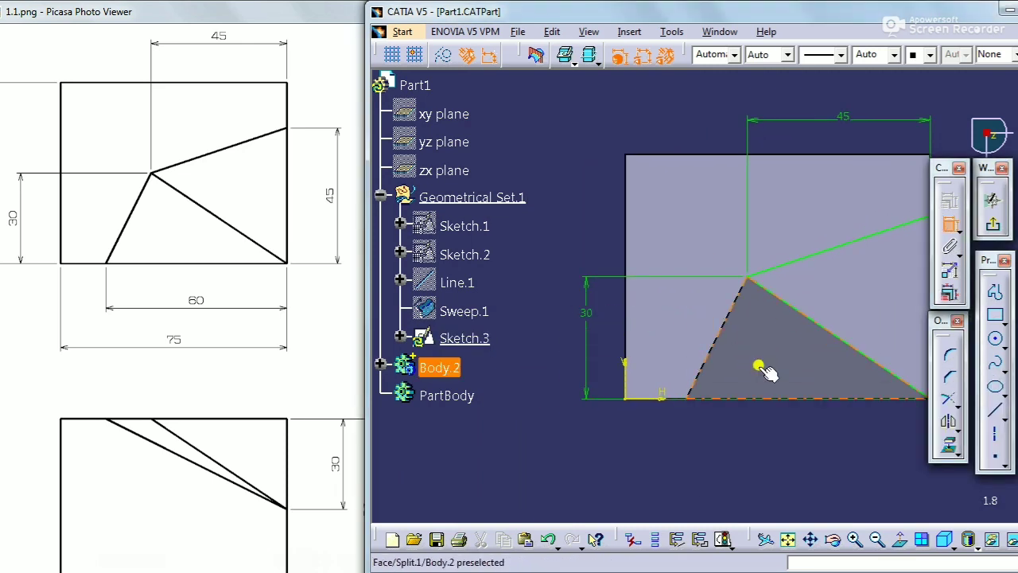
pyautogui.moveTo(763, 363); pyautogui.dragTo(681, 357, button='middle')
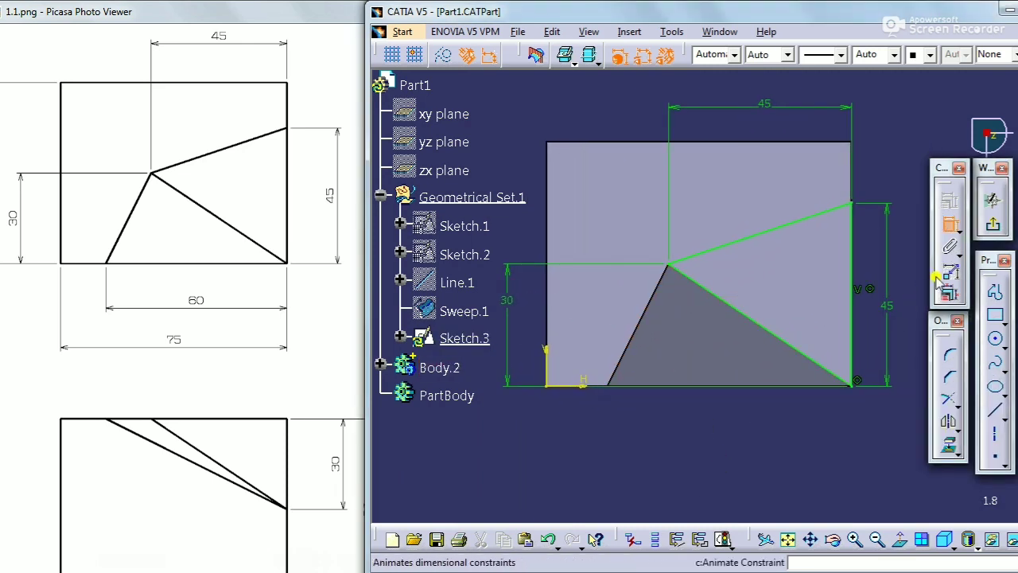
pyautogui.click(992, 224)
# Step: Show the hidden guide line, Line.1, again and check the reference drawing for the second cut
pyautogui.moveTo(775, 415); pyautogui.dragTo(731, 382, button='middle')
pyautogui.click(561, 334)
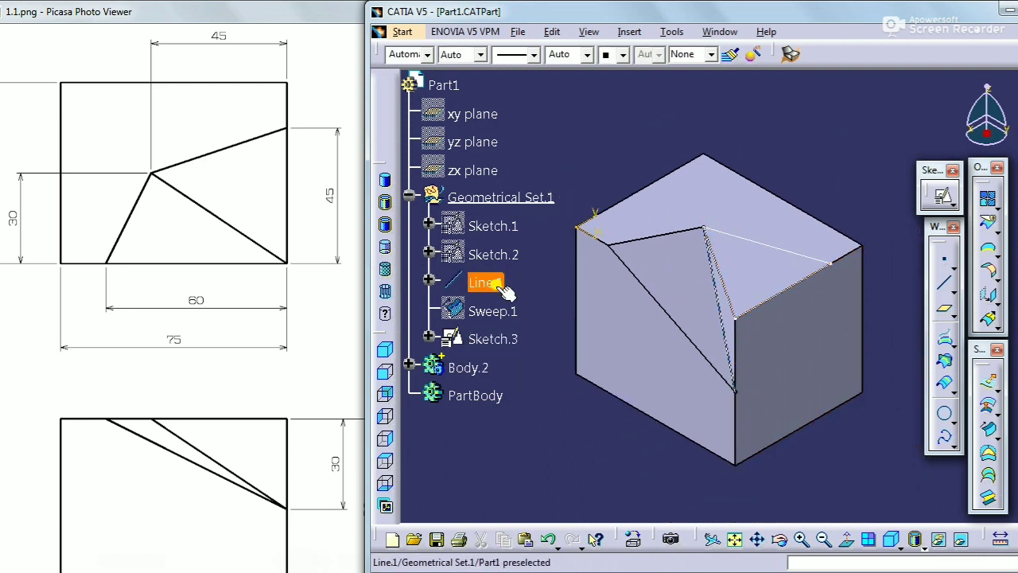
pyautogui.click(275, 287)
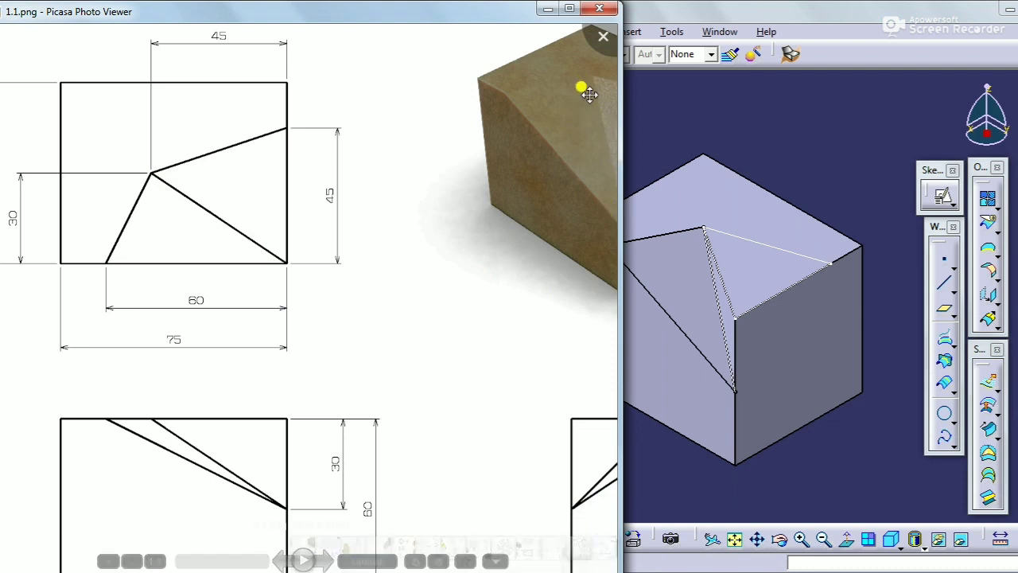
pyautogui.click(713, 114)
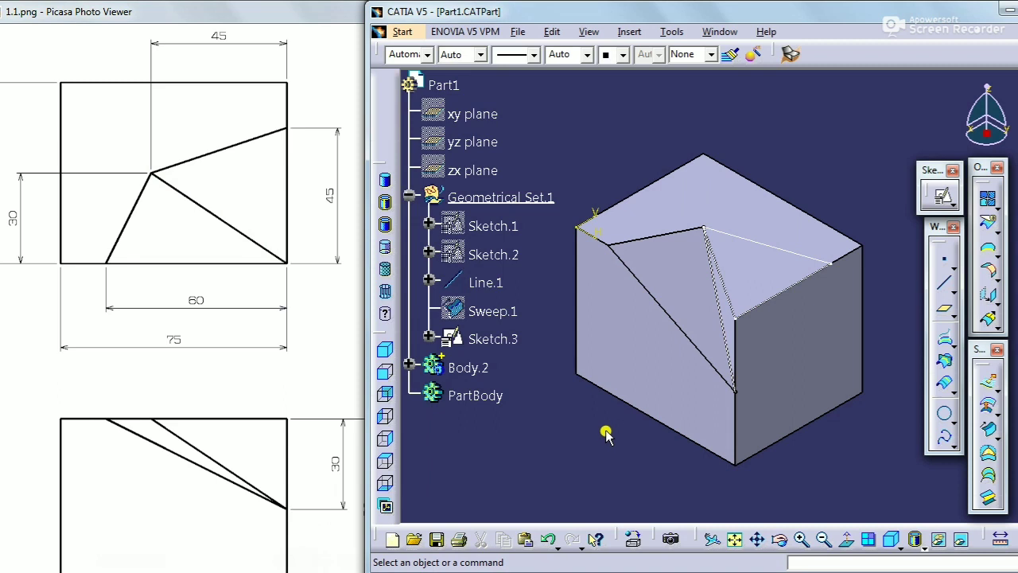
# Step: Create a swept surface with the triangular Sketch.3 as profile and Line.1 as guide curve, keeping the default mean plane reference
pyautogui.press('F3')
pyautogui.moveTo(843, 438); pyautogui.dragTo(707, 393, button='middle')
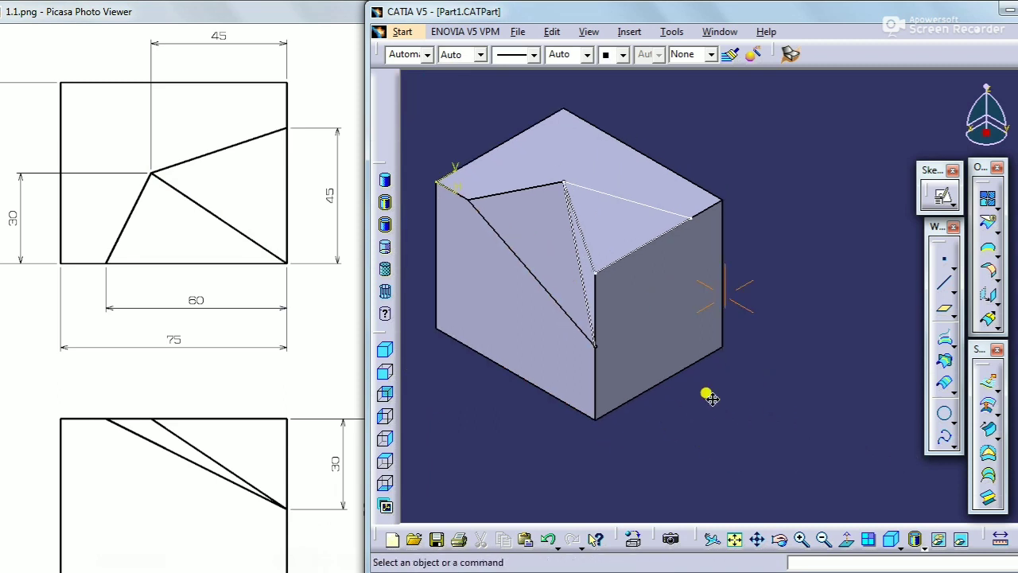
pyautogui.click(985, 429)
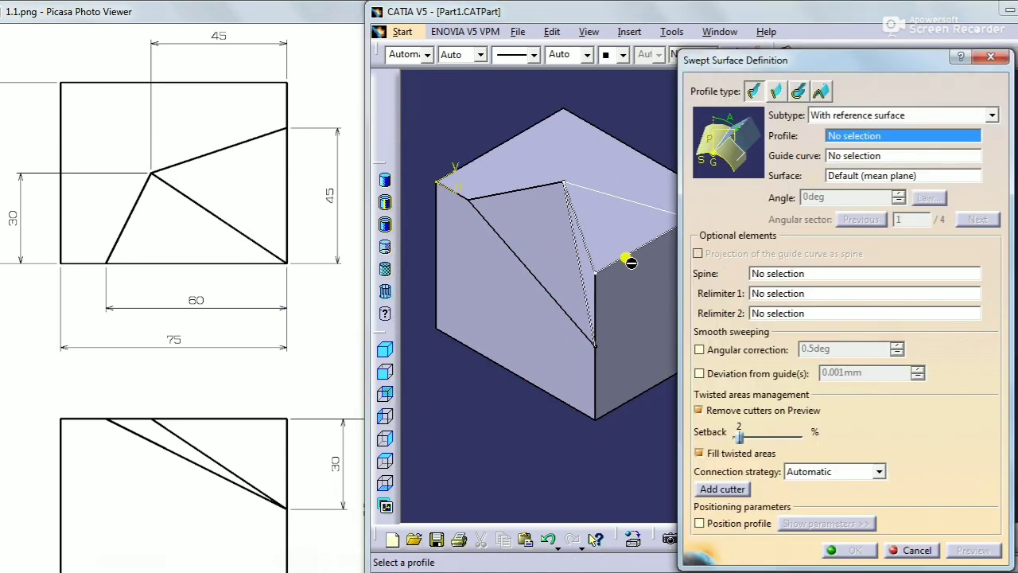
pyautogui.click(636, 264)
pyautogui.moveTo(575, 305); pyautogui.dragTo(631, 229, button='middle')
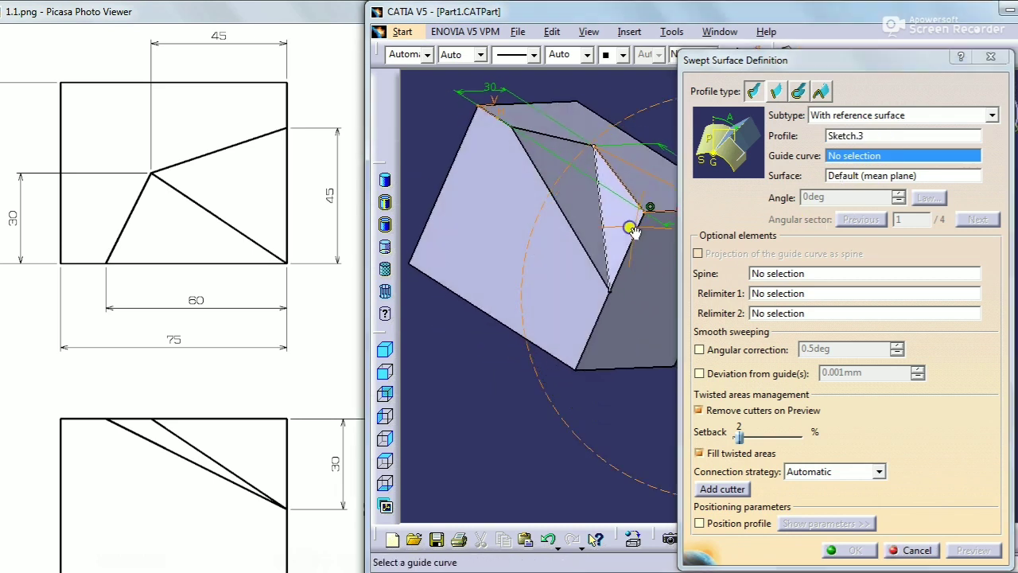
pyautogui.click(604, 216)
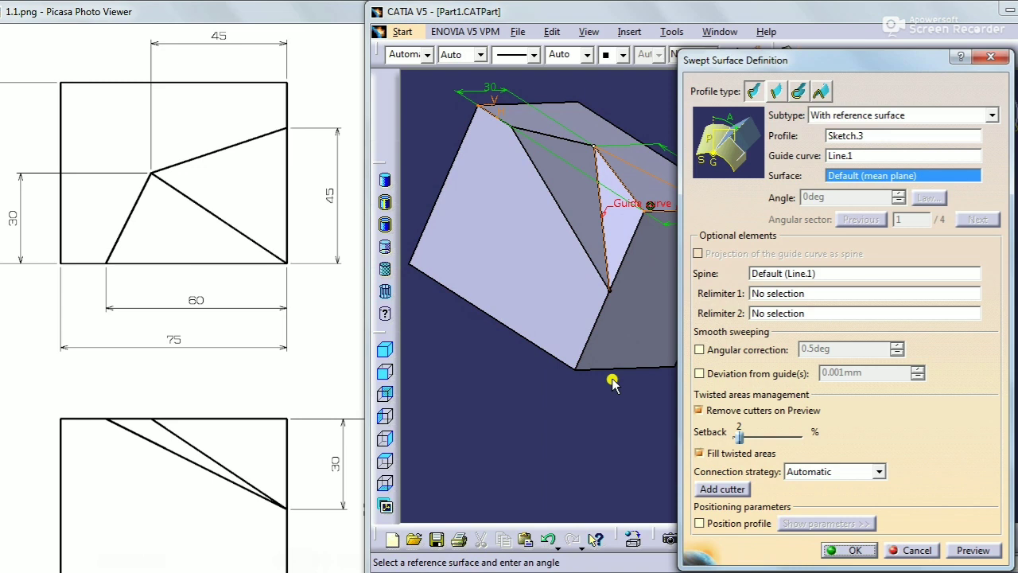
pyautogui.click(850, 550)
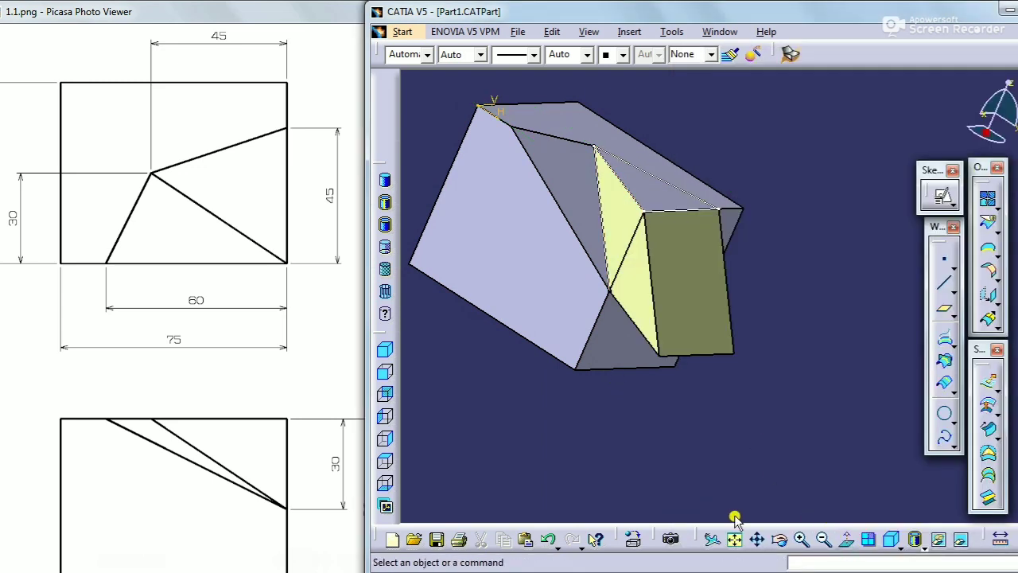
# Step: Return to the isometric view and hide the guide line Line.1 and the triangle profile Sketch.3
pyautogui.click(891, 539)
pyautogui.press('F3')
pyautogui.click(486, 283)
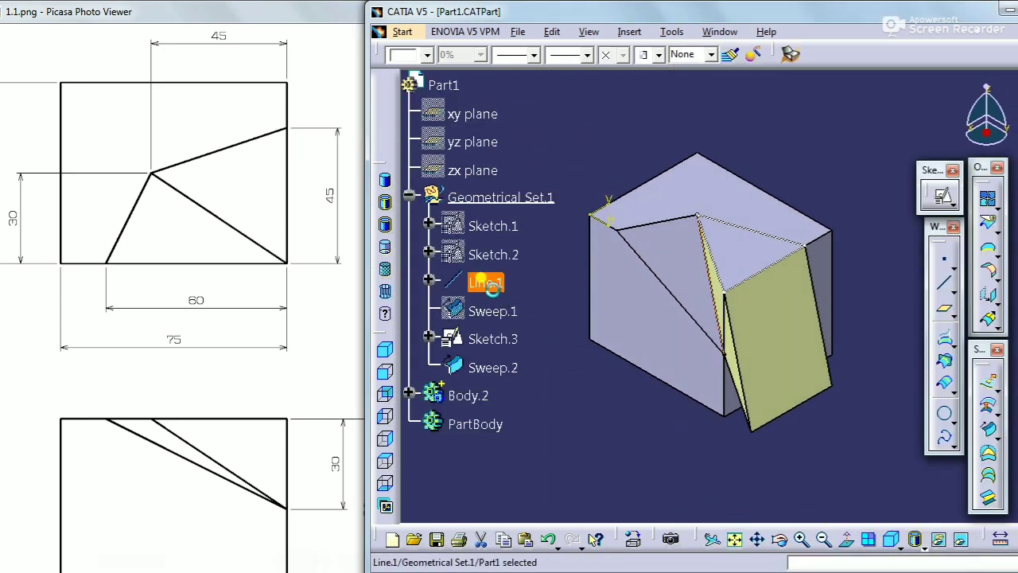
pyautogui.hotkey('ctrl', 'h')
pyautogui.click(503, 341)
pyautogui.hotkey('ctrl', 'h')
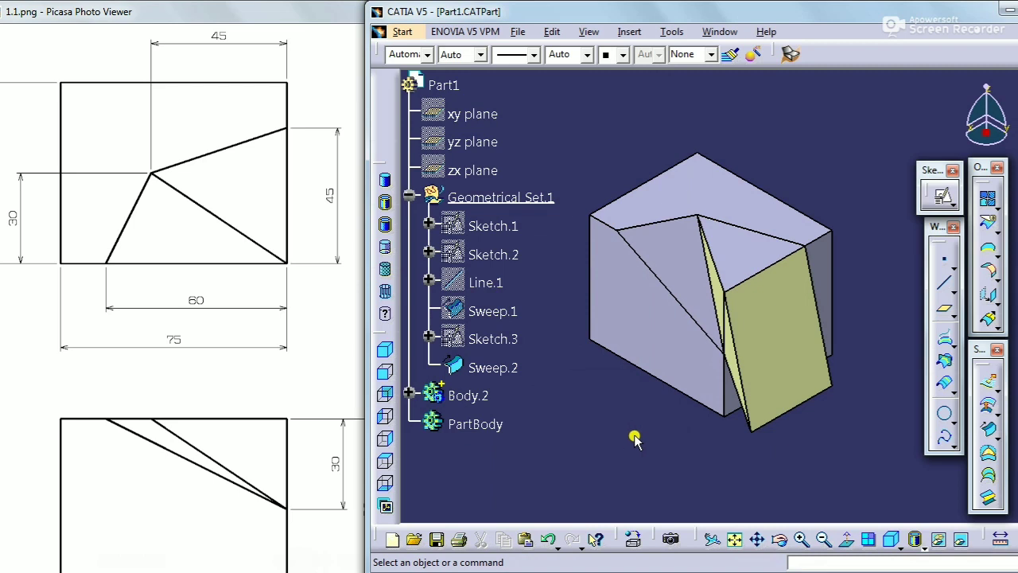
# Step: Switch to the Part Design workbench and define Body.2 as the in-work object
pyautogui.click(790, 53)
pyautogui.click(799, 469)
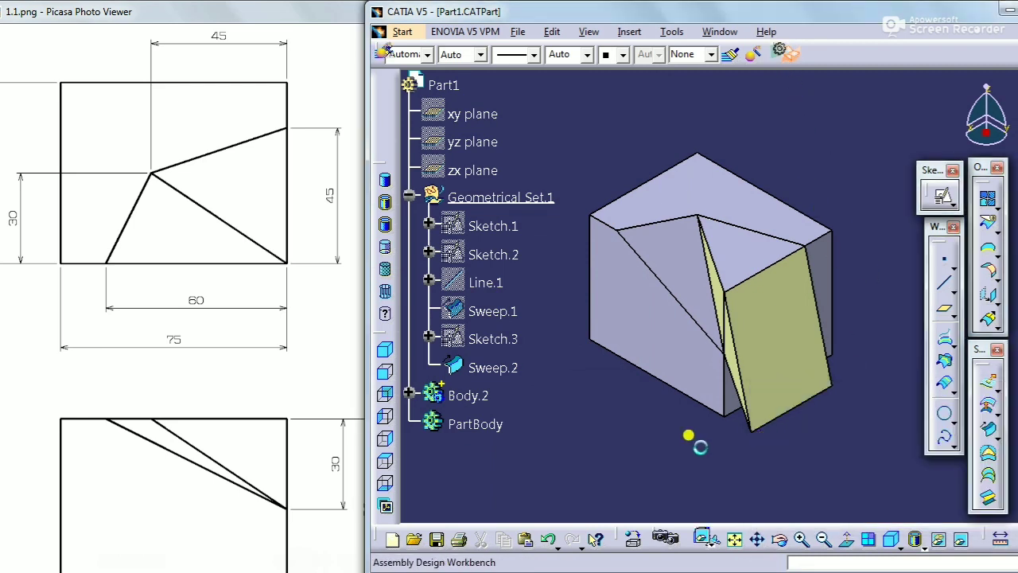
pyautogui.click(467, 395)
pyautogui.rightClick(475, 395)
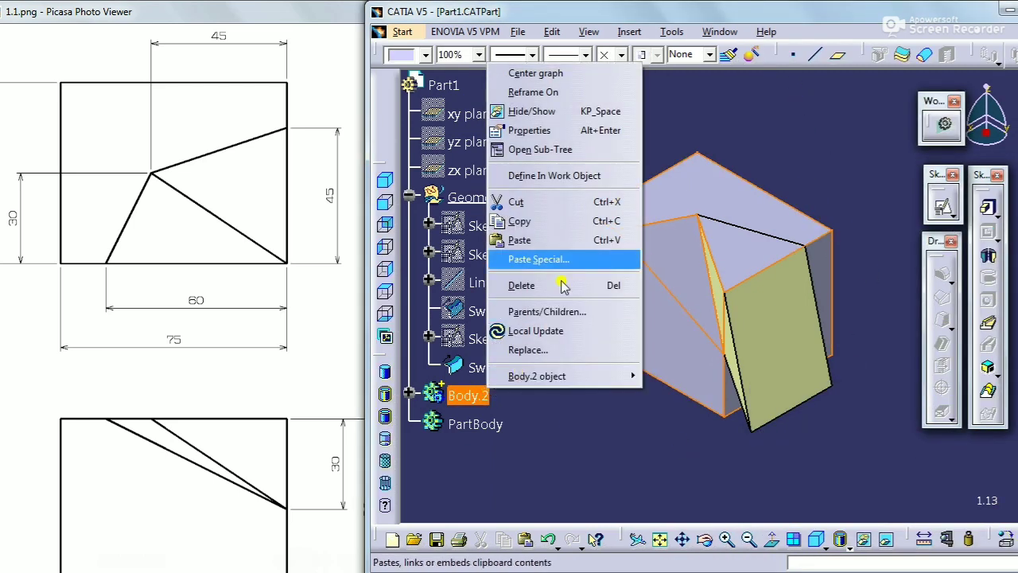
pyautogui.click(557, 172)
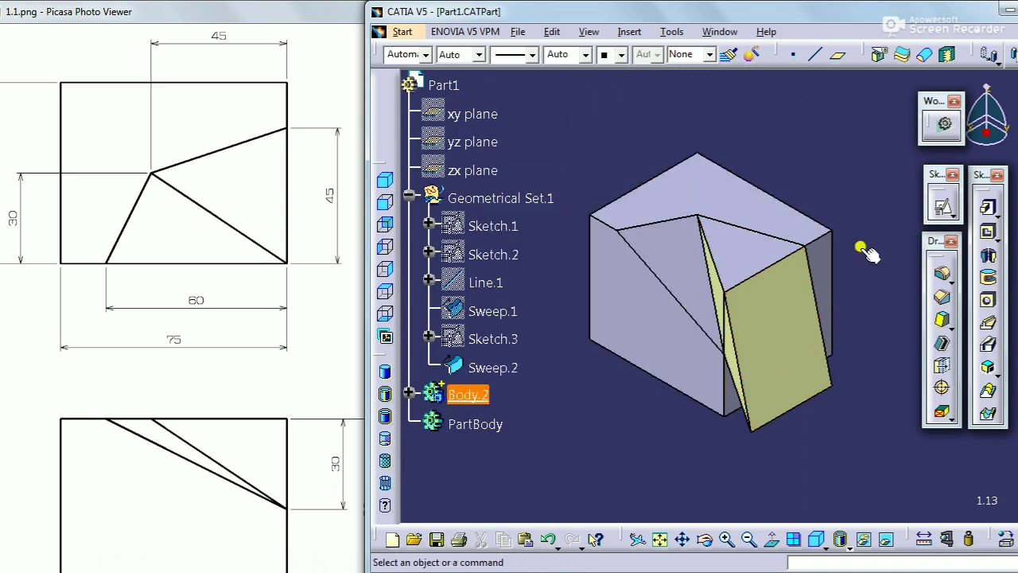
# Step: Split Body.2 with Sweep.2, reversing the direction so that the corner under the surface is removed
pyautogui.click(879, 54)
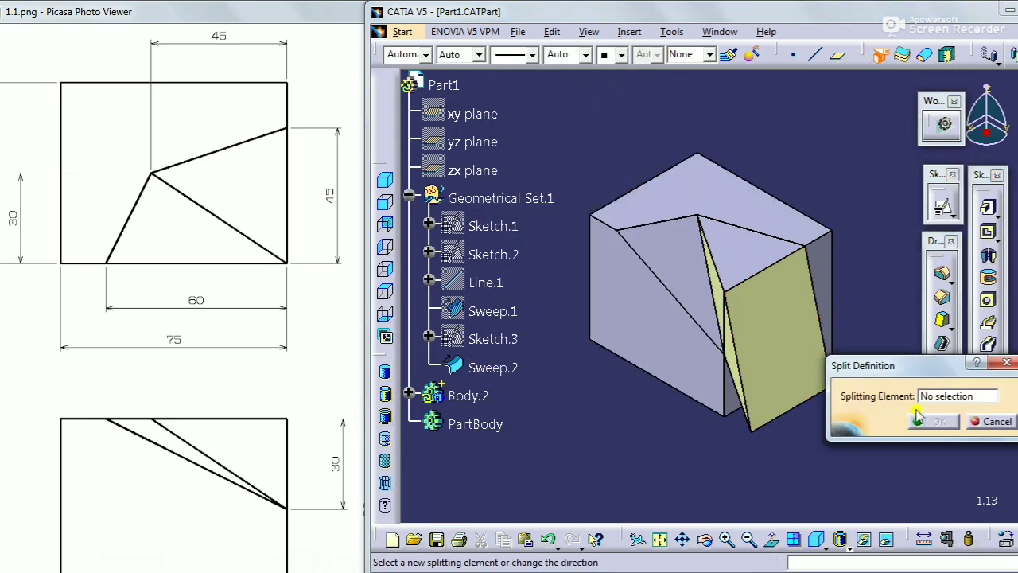
pyautogui.click(515, 368)
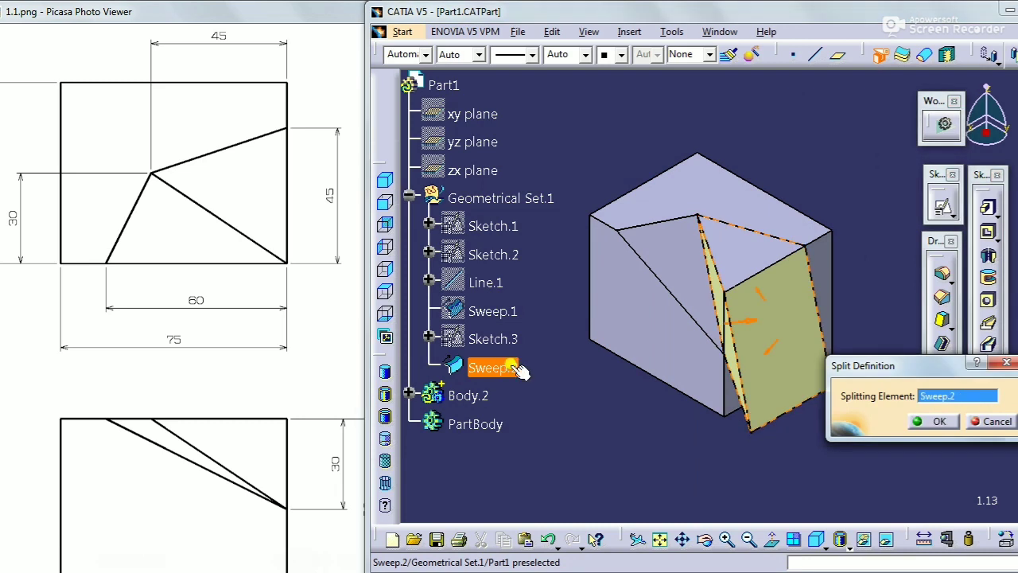
pyautogui.click(770, 347)
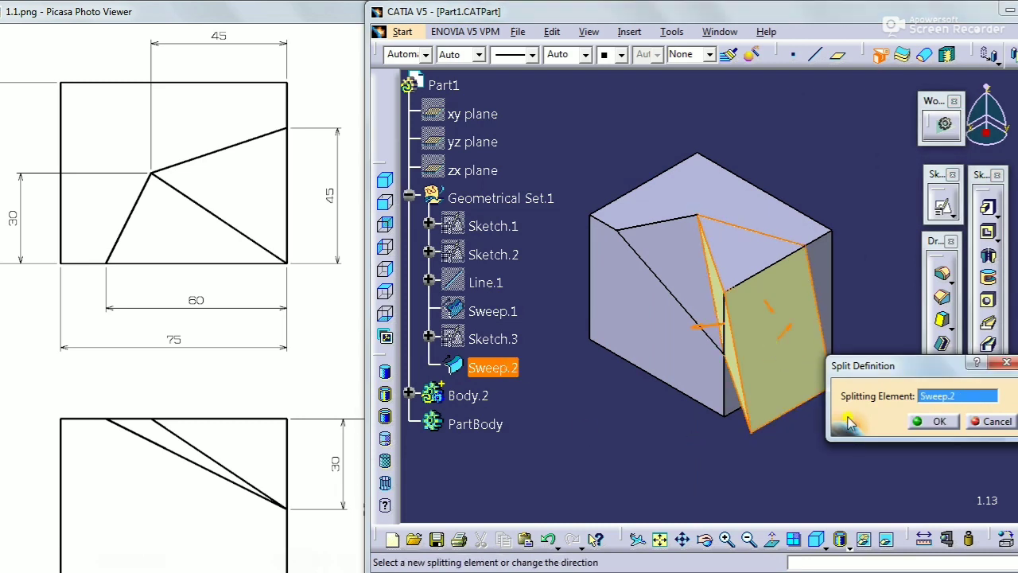
pyautogui.click(932, 421)
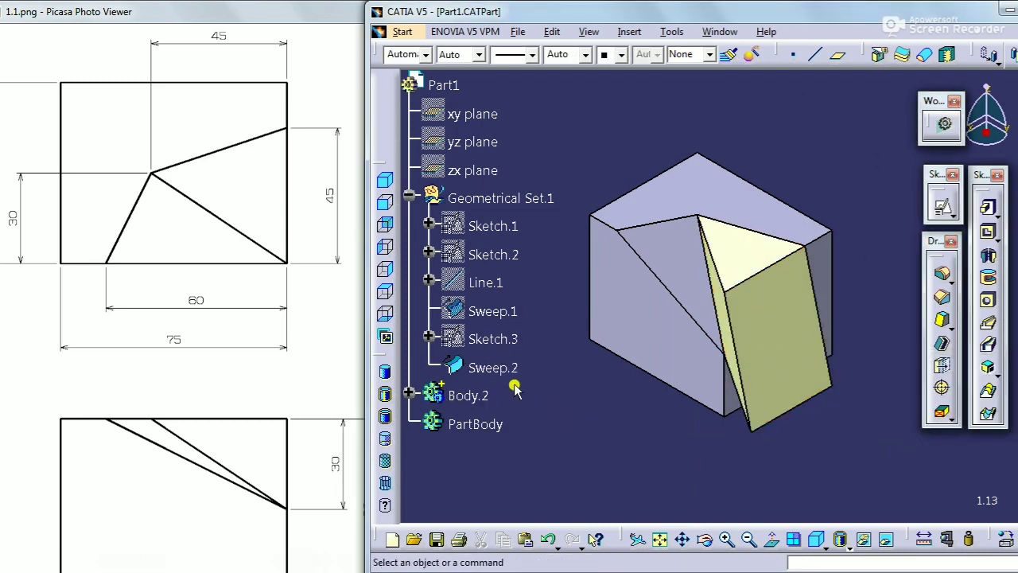
# Step: Hide the Sweep.2 surface and collapse Geometrical Set.1 in the specification tree
pyautogui.rightClick(513, 368)
pyautogui.click(553, 410)
pyautogui.click(408, 198)
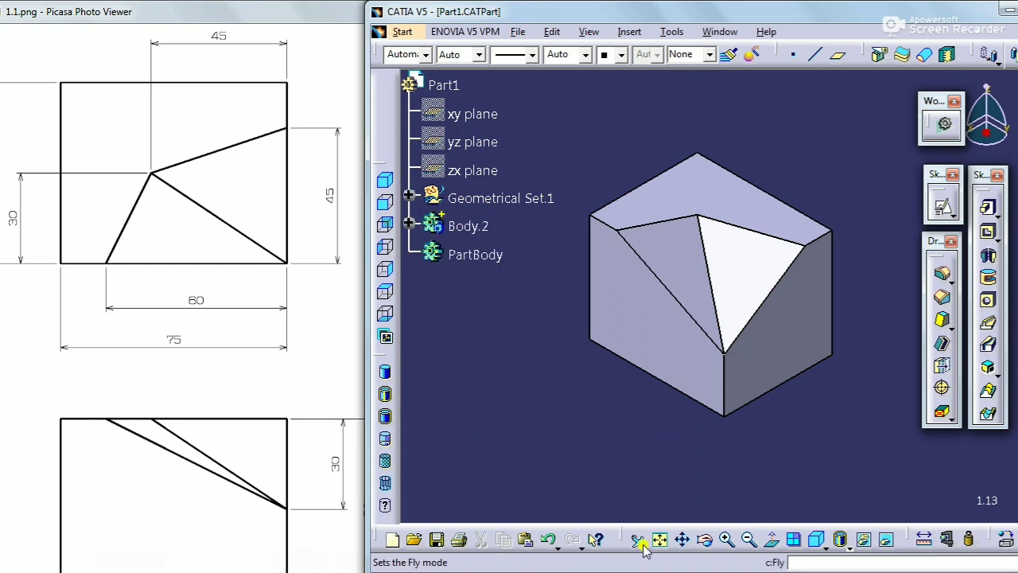
# Step: Examine the cut block in isometric and standard orthographic views and compare it with the reference drawing
pyautogui.click(816, 539)
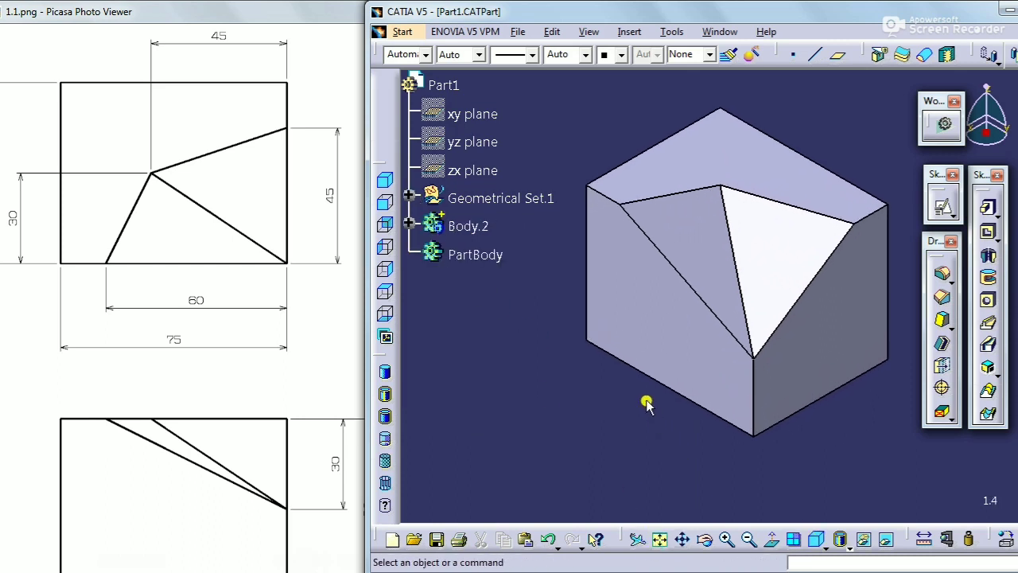
pyautogui.click(385, 291)
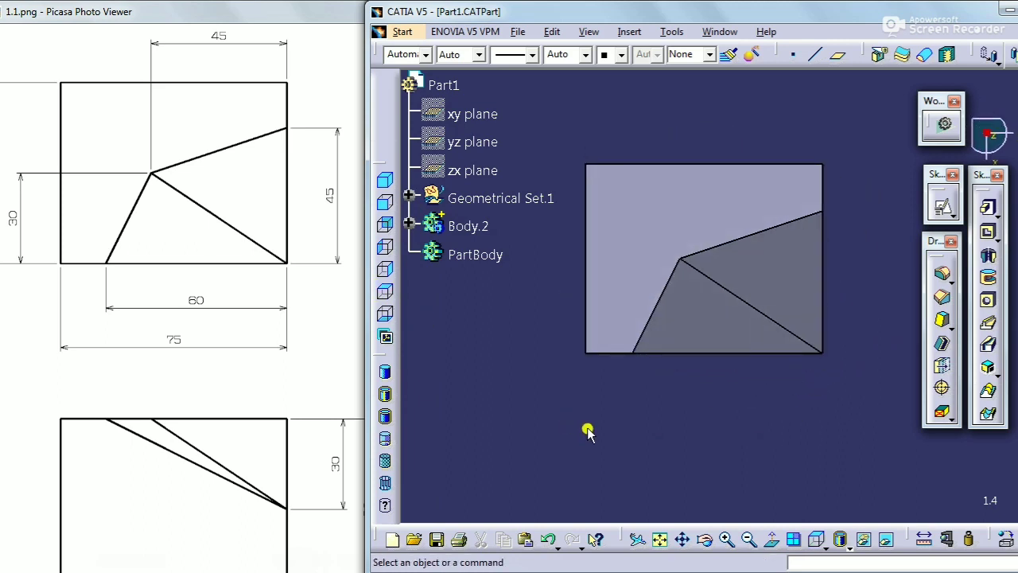
pyautogui.click(386, 271)
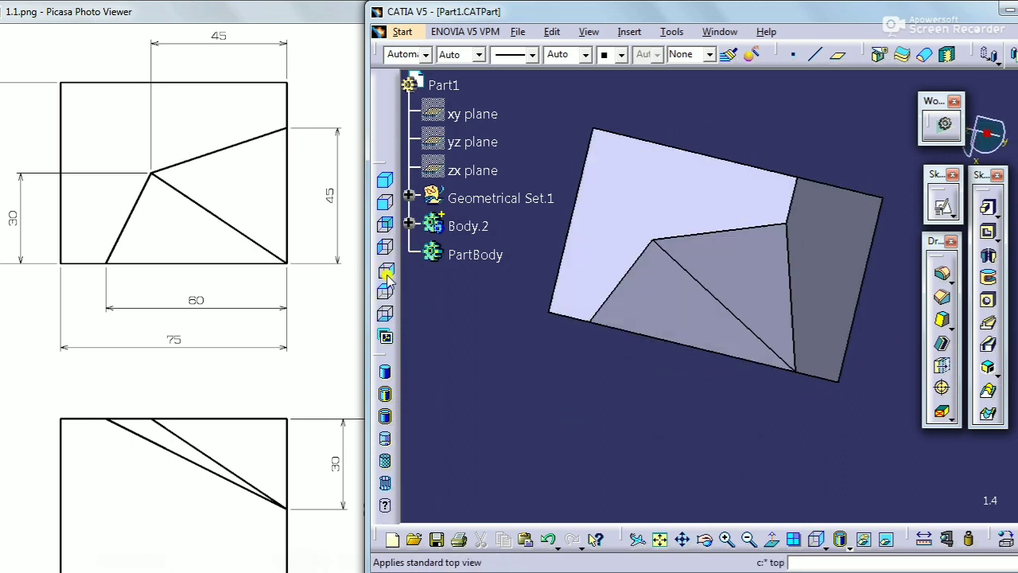
pyautogui.click(381, 212)
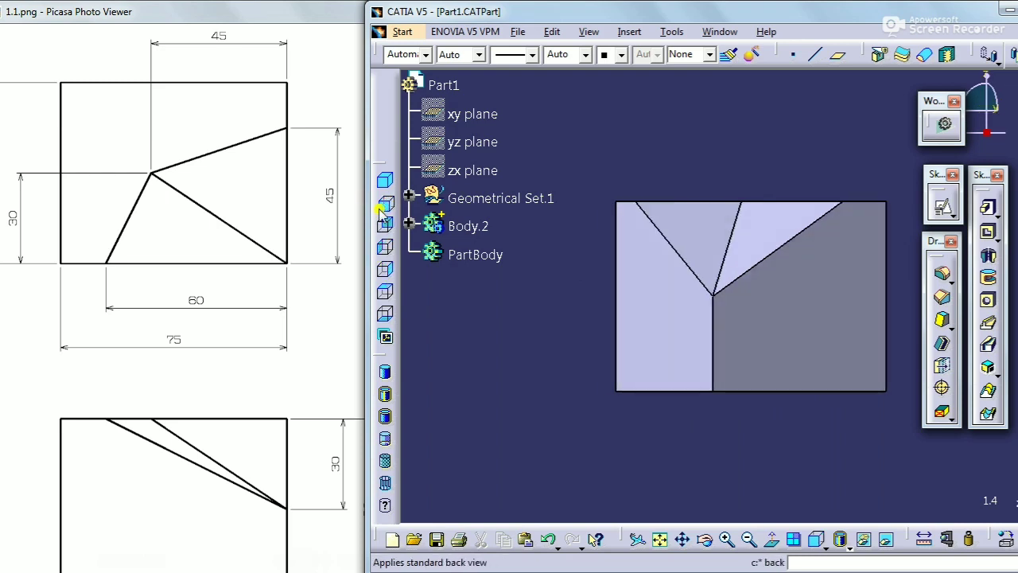